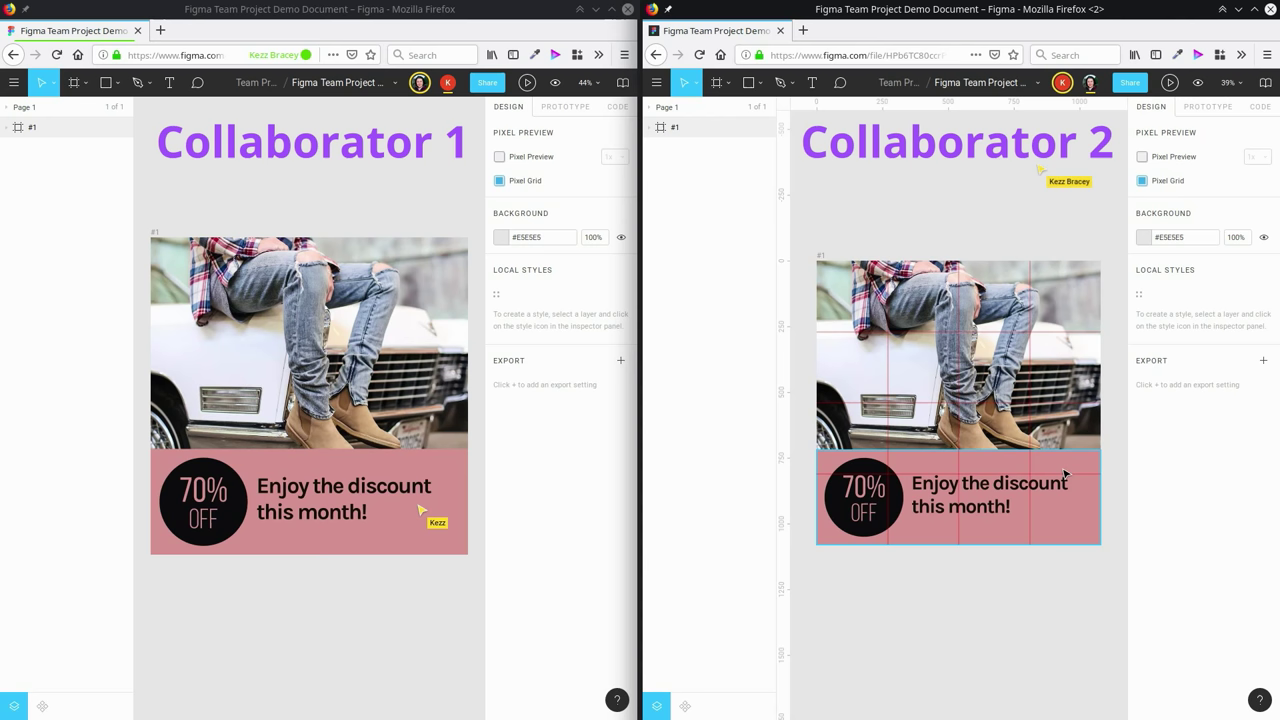
Step: Change the banner rectangle's fill from pink to teal
left_click(1065, 474)
left_click(1144, 428)
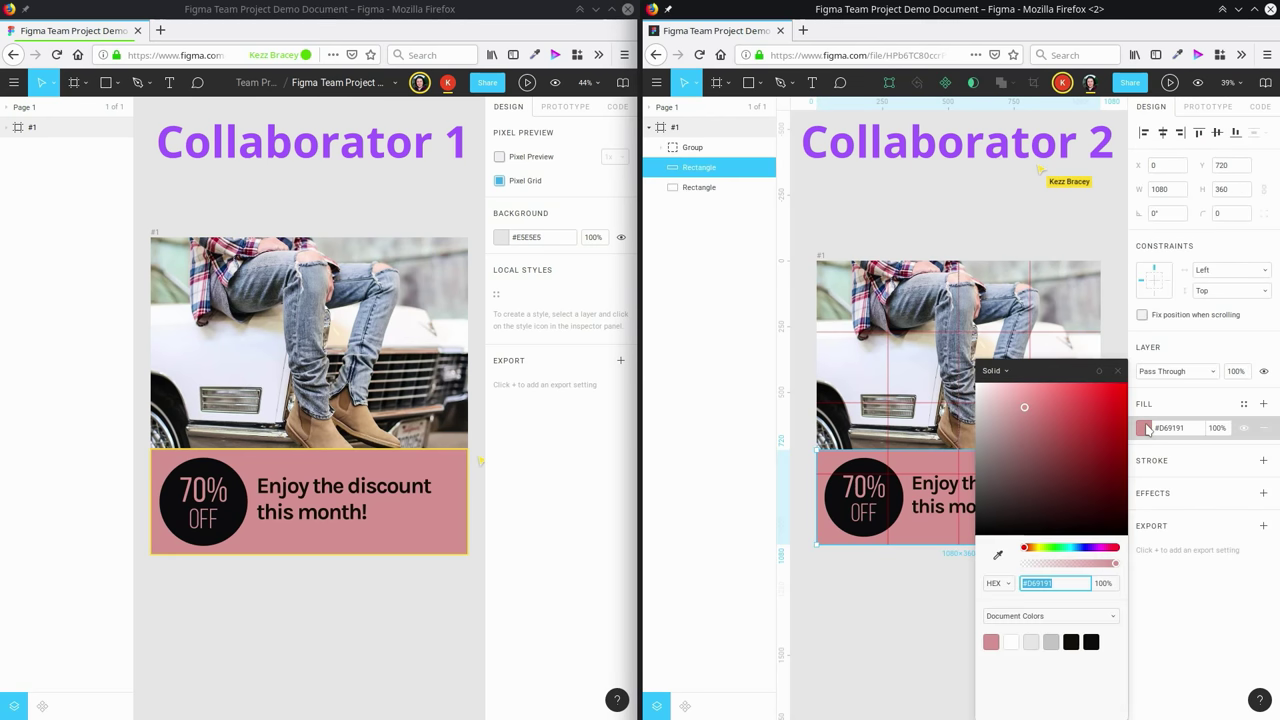
left_click_drag(1030, 426, 1103, 418)
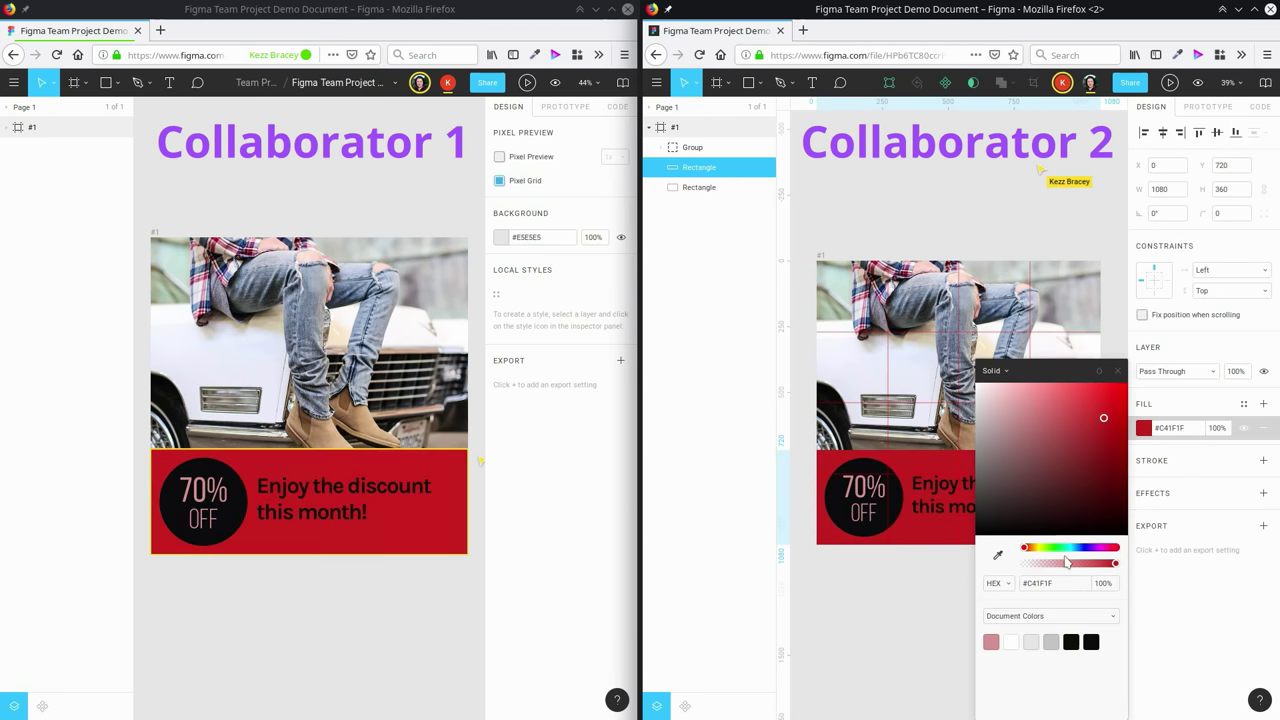
mouse_move(1066, 549)
left_mouse_down()
mouse_move(1084, 549)
mouse_move(1070, 550)
left_mouse_up()
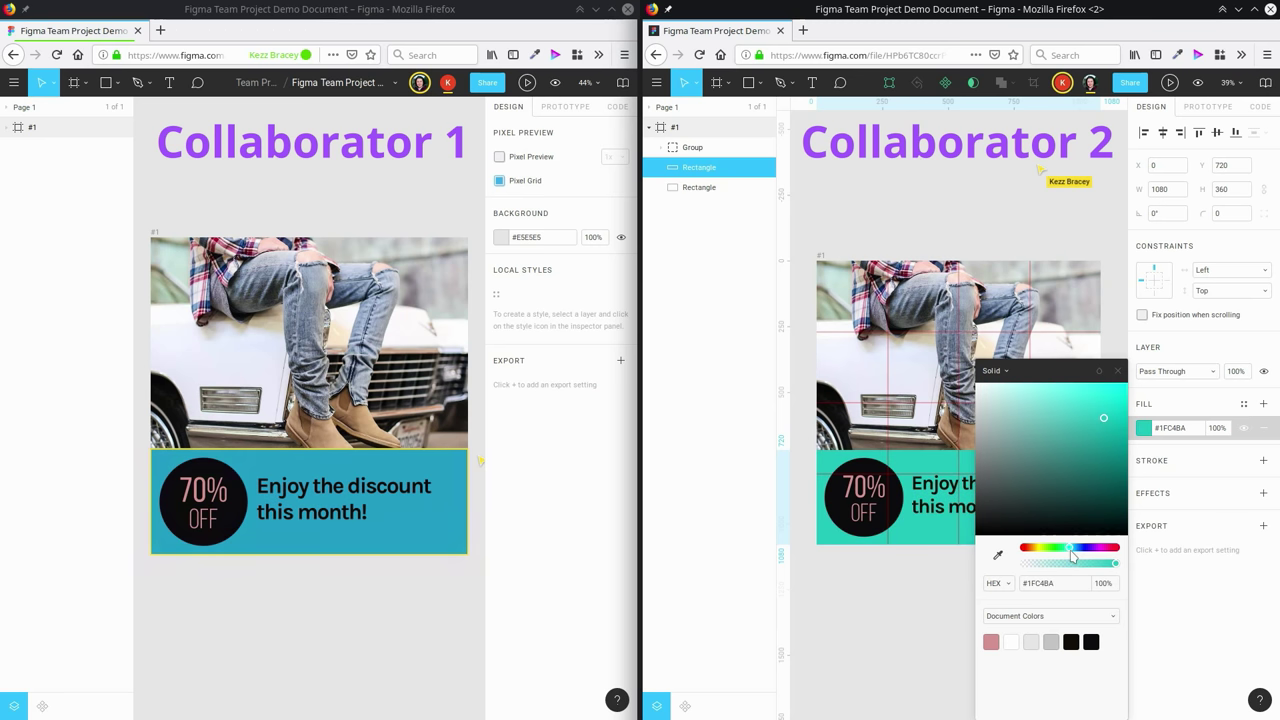
left_click(915, 596)
Step: In the first collaborator's window, recolour the 70% text light green
left_click(275, 570)
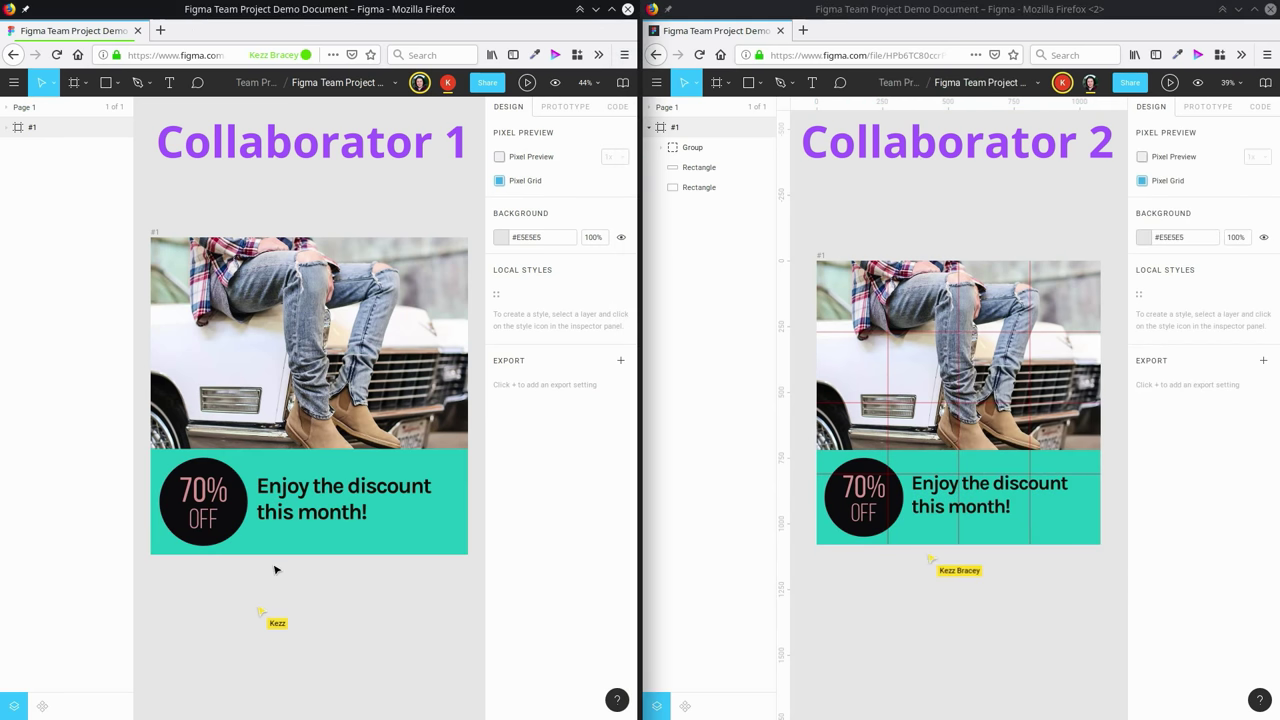
left_click(207, 499)
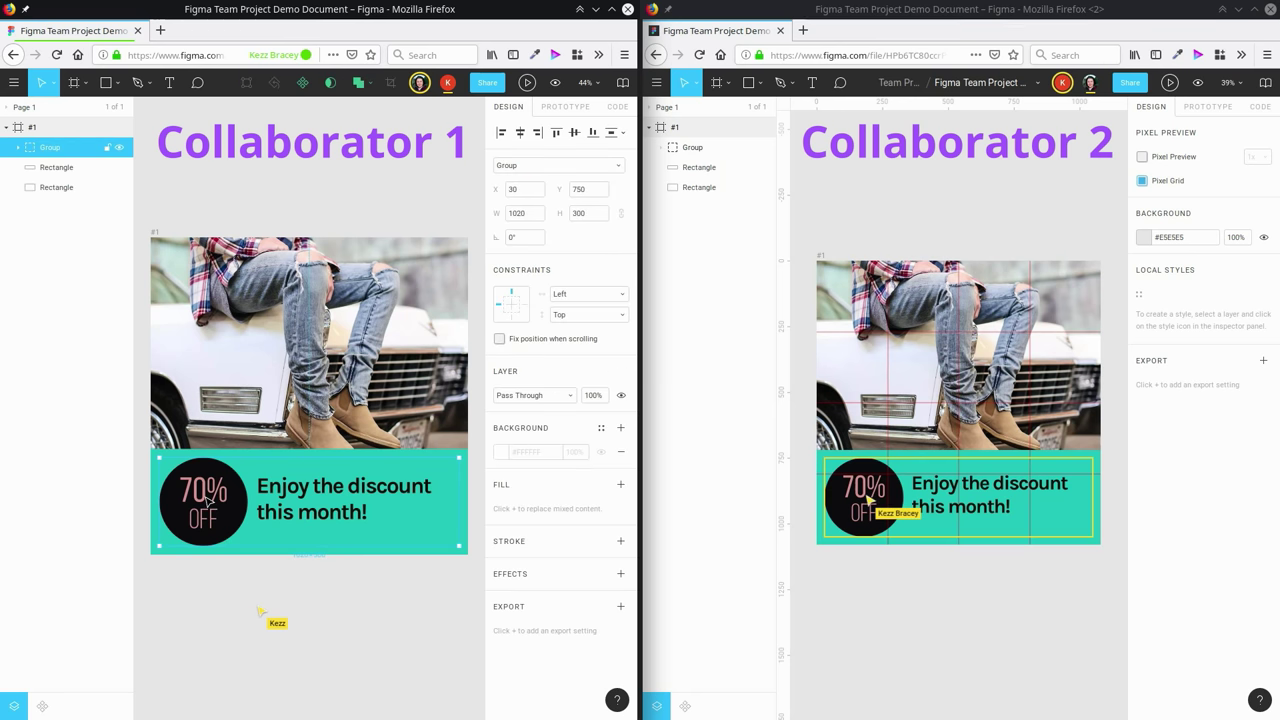
double_click(207, 500)
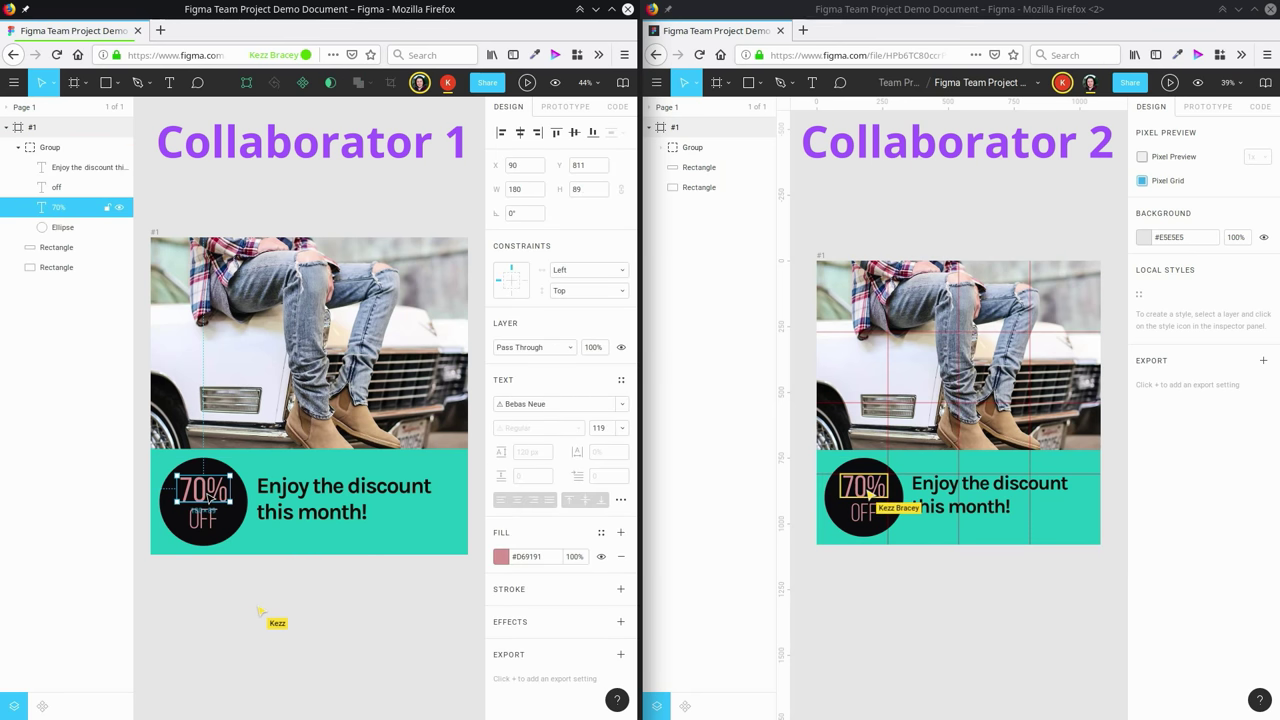
left_click(500, 556)
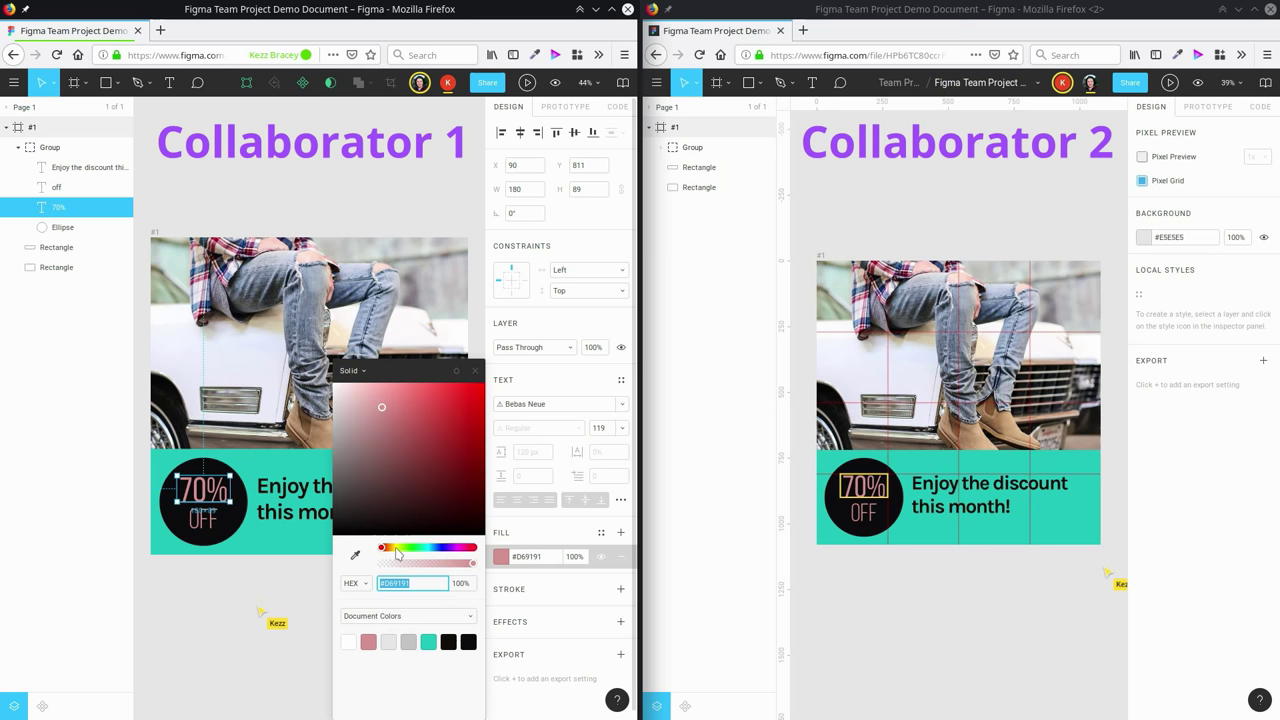
left_click_drag(397, 553, 416, 555)
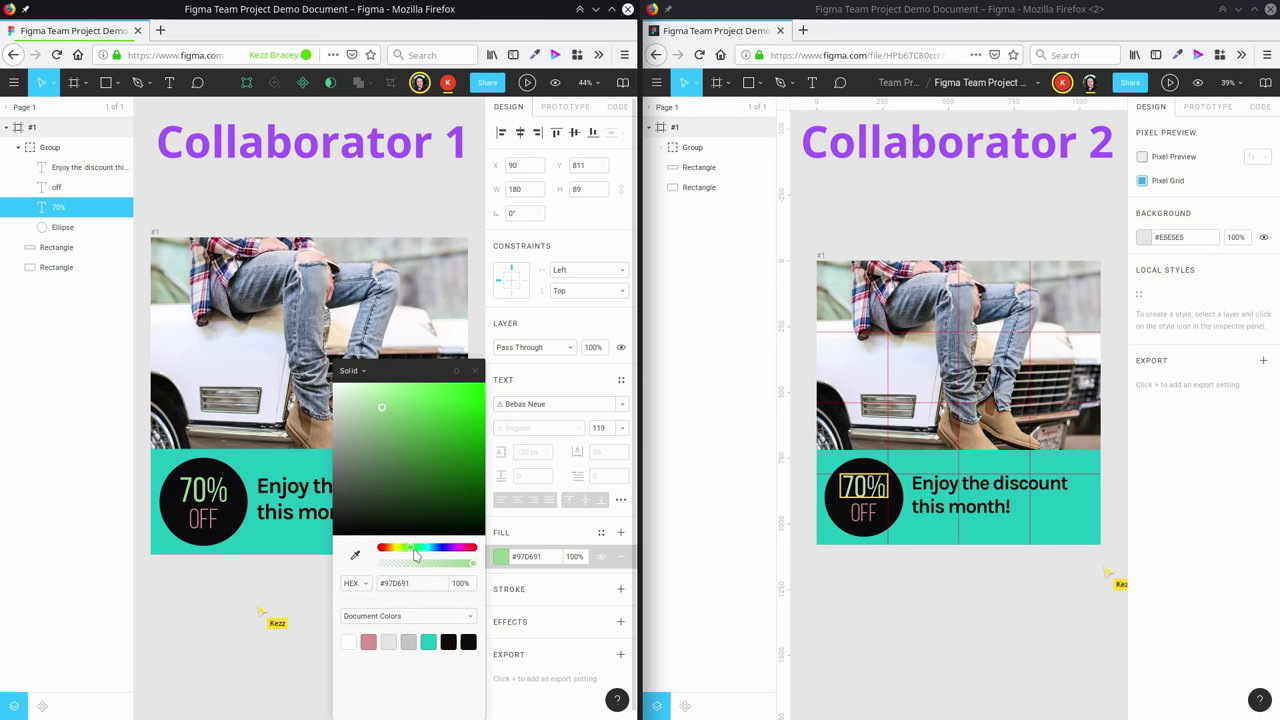
Step: Recolour the OFF text pale yellow
left_click(207, 520)
left_click(500, 556)
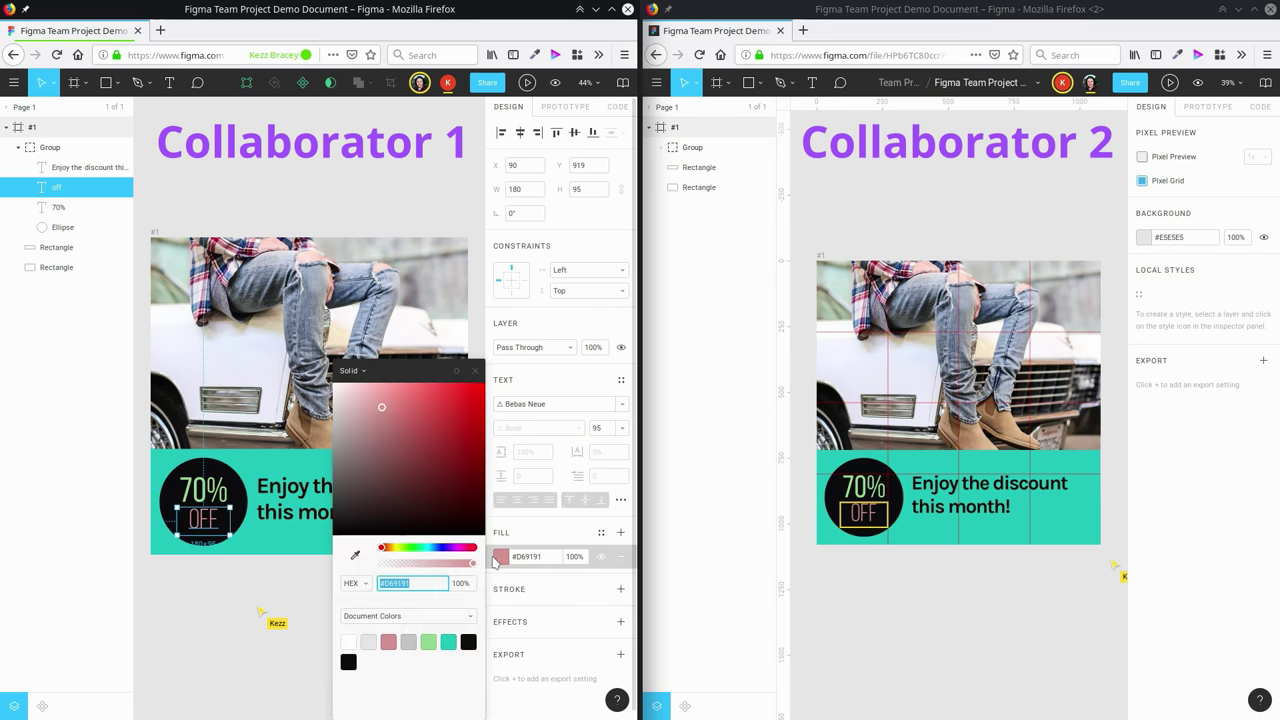
left_click_drag(386, 553, 401, 554)
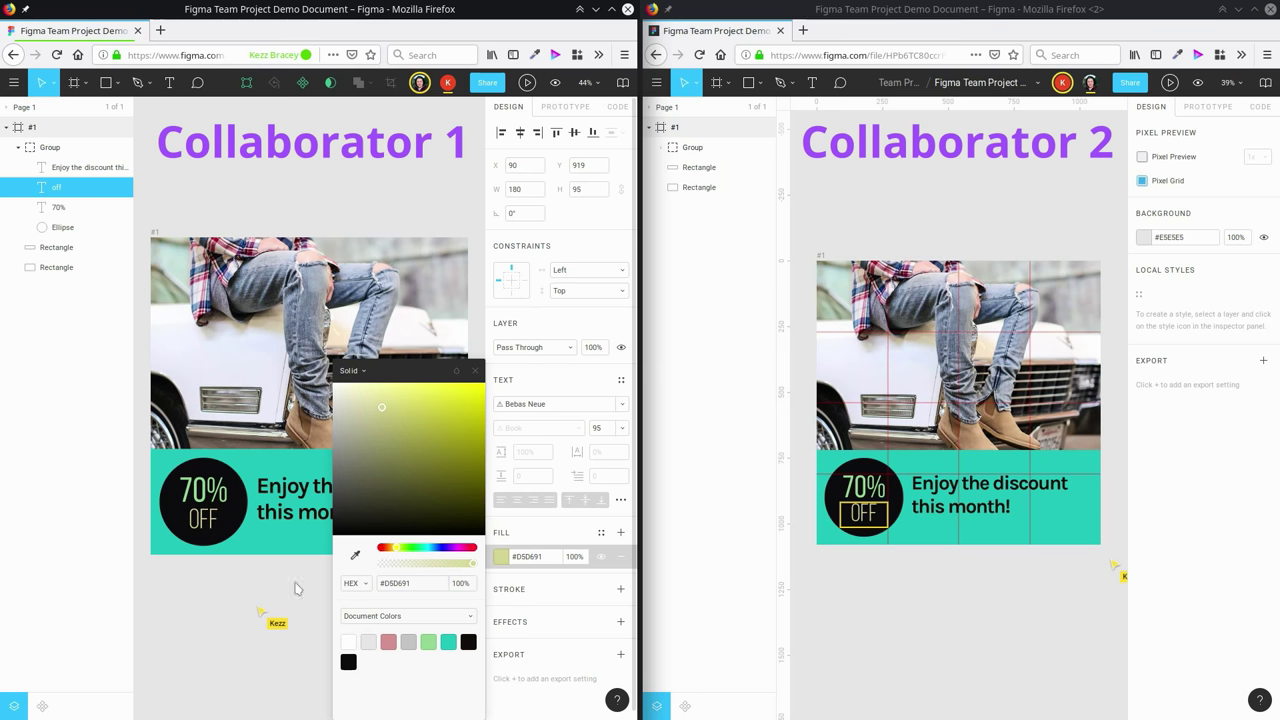
left_click(229, 606)
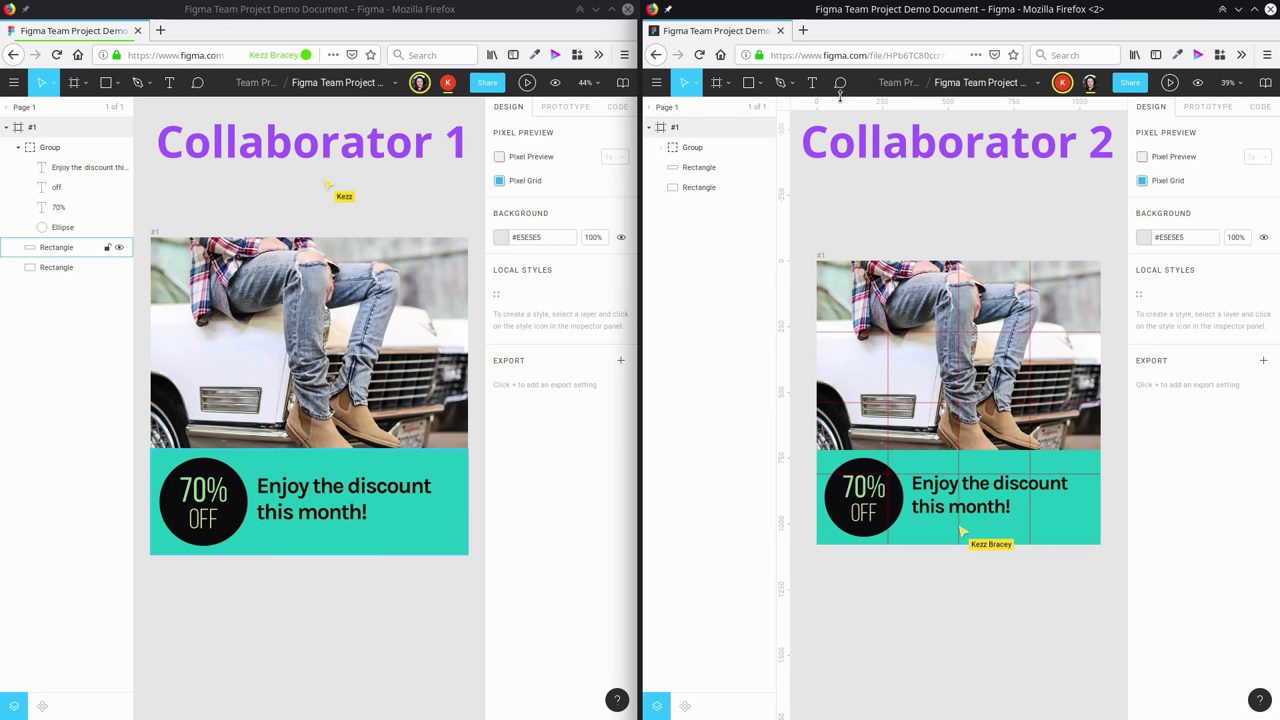
Step: From the second collaborator, post the comment 'Can we swap this for a different photo?' on the photo
left_click(840, 82)
left_click(860, 268)
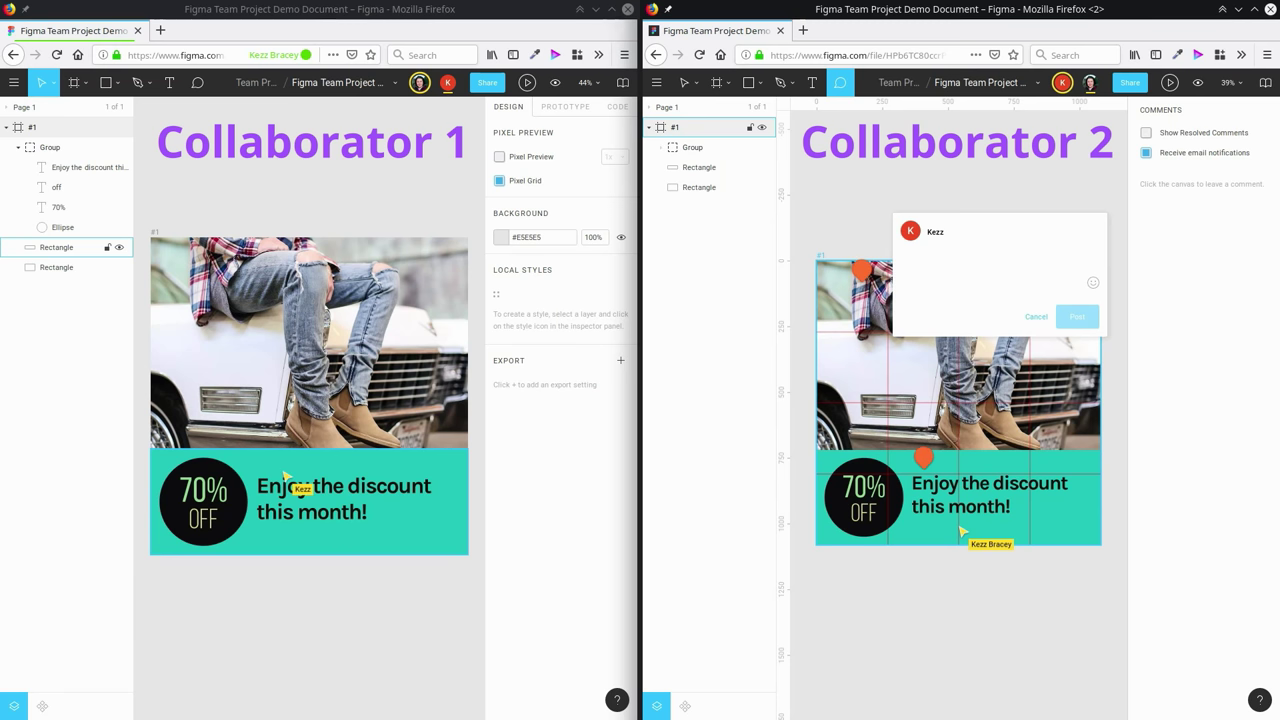
type("Can we swap this for ")
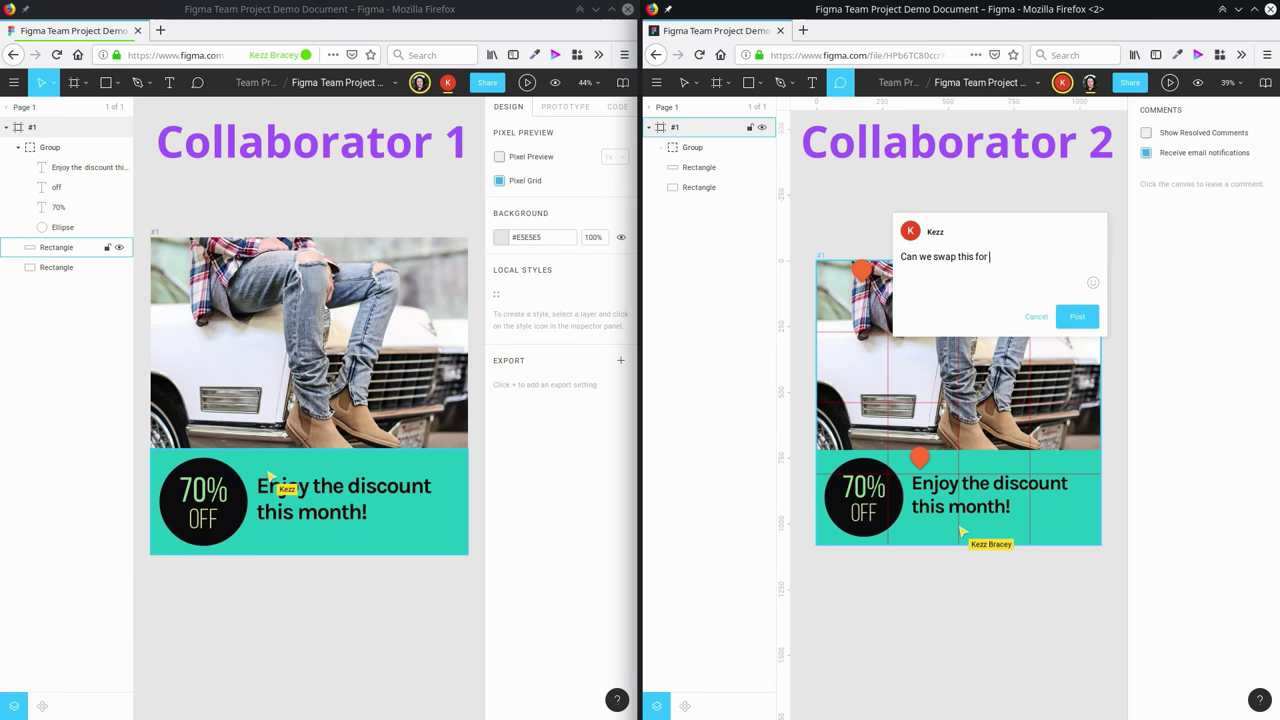
type("a different photo?")
key("Return")
Step: From the first collaborator, open the photo's comment thread and draft the reply 'Ok sure'
left_click(217, 103)
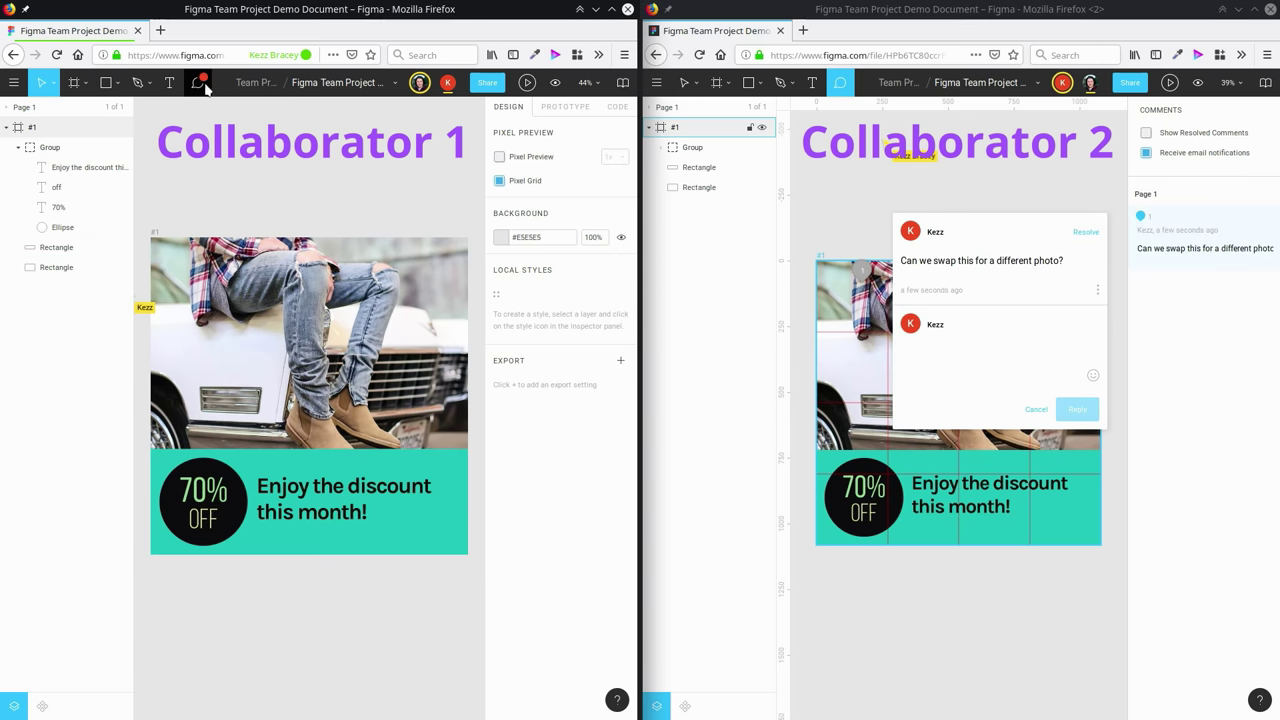
left_click(197, 82)
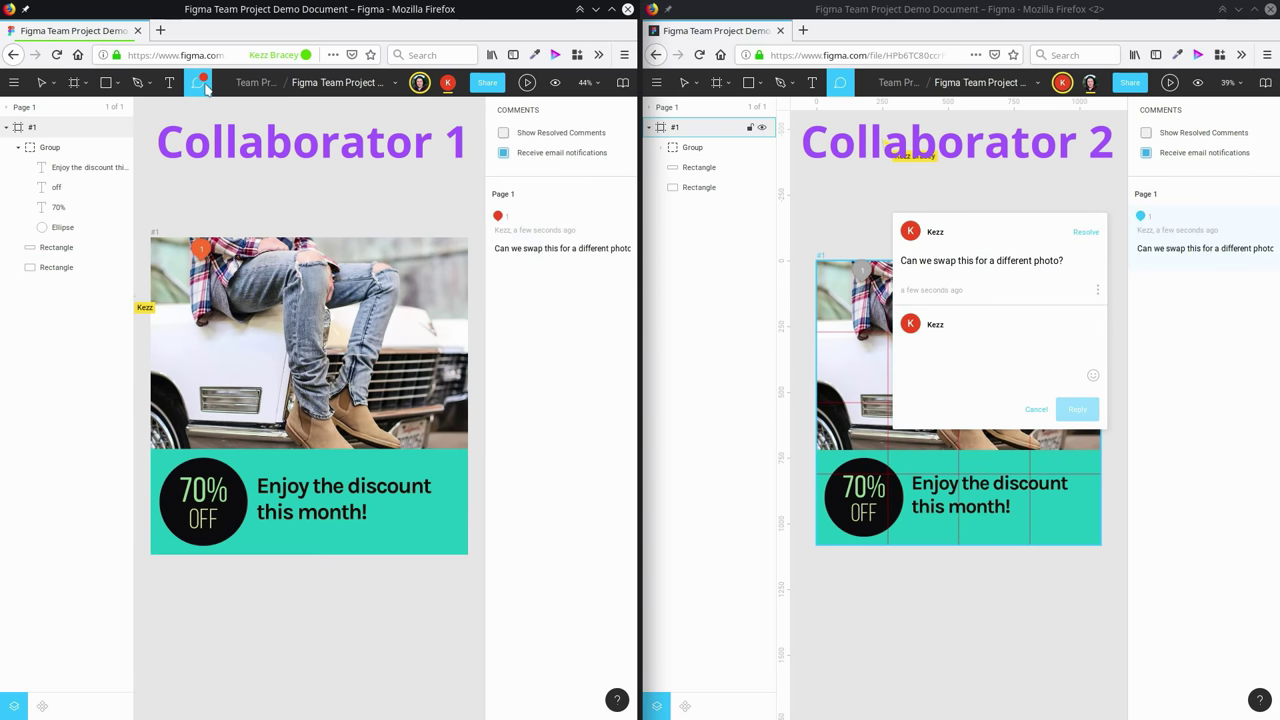
left_click(202, 247)
type("Ok sure")
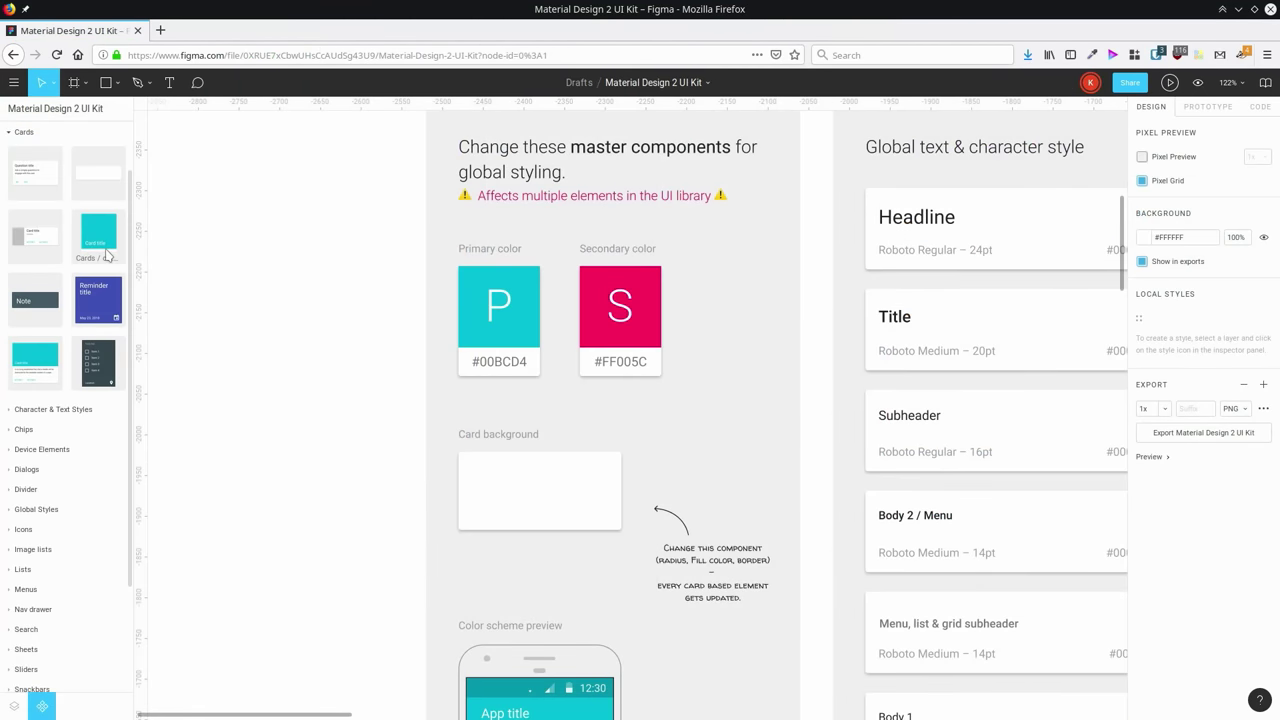
Step: Place a Card component, then change the Primary color master component's fill to red #D40000
left_click_drag(107, 254, 318, 300)
left_click(532, 290)
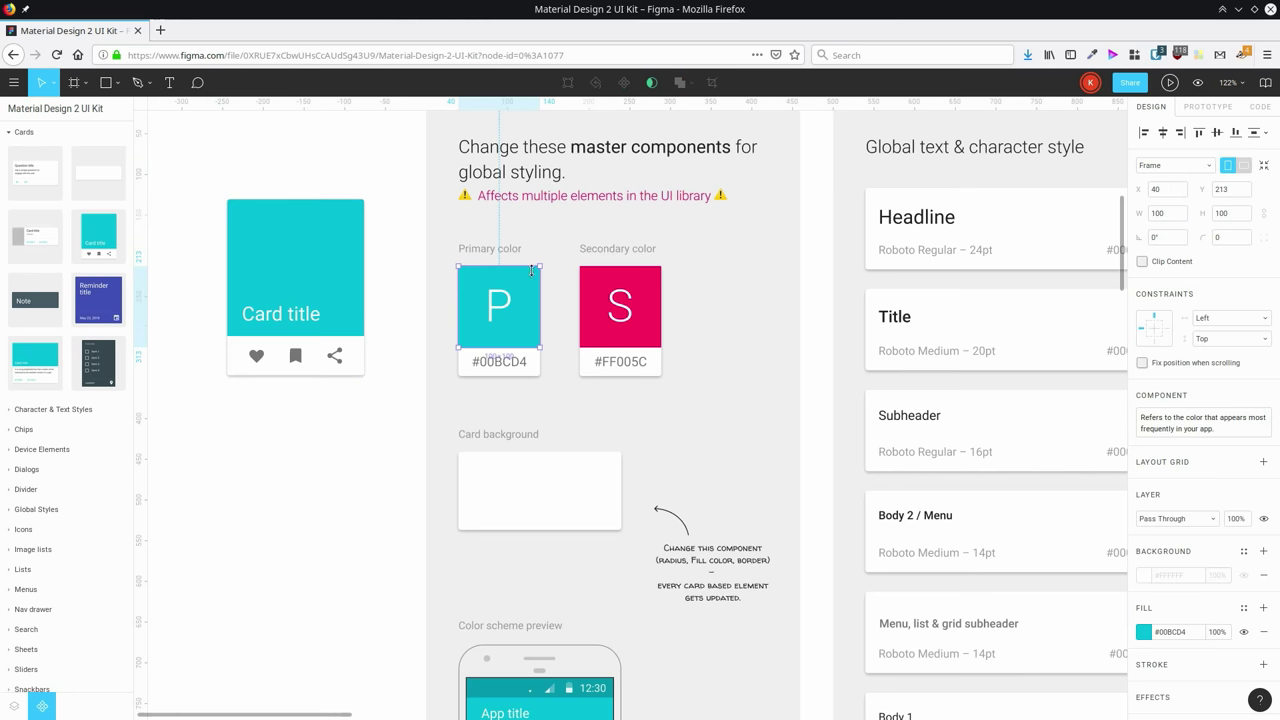
scroll(1186, 463, "down", 2)
left_click(1141, 549)
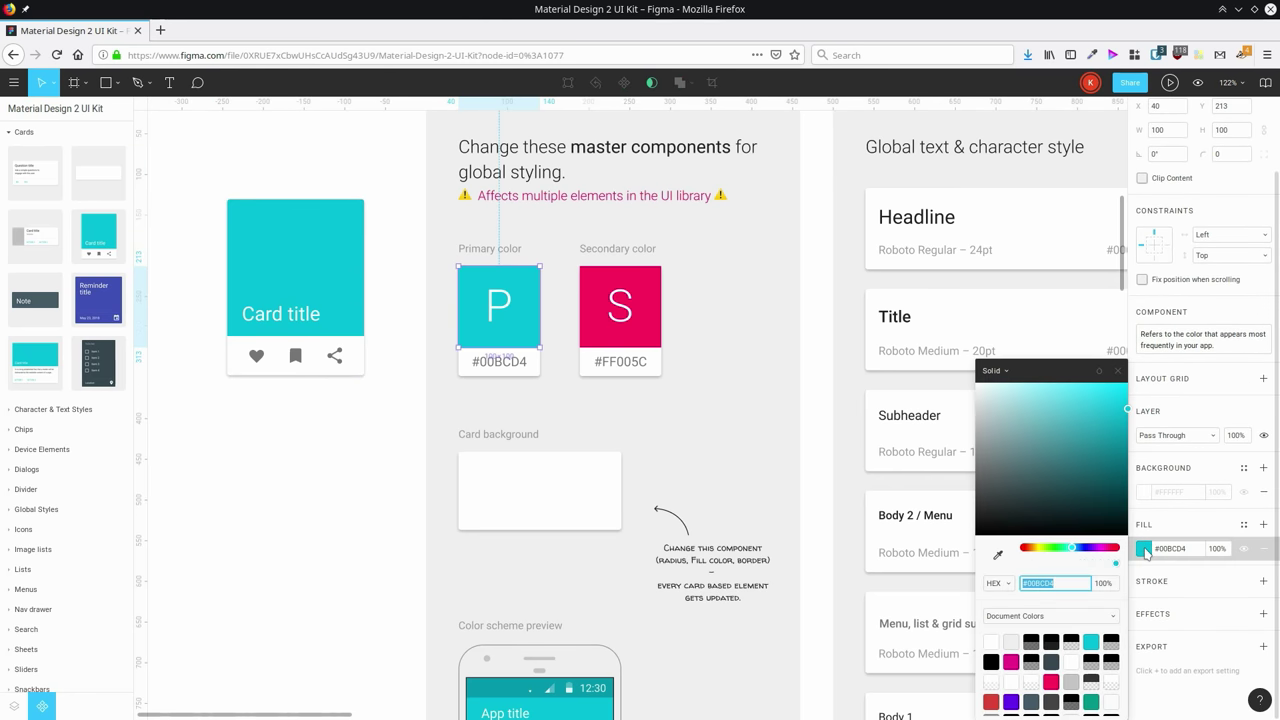
left_click(1070, 549)
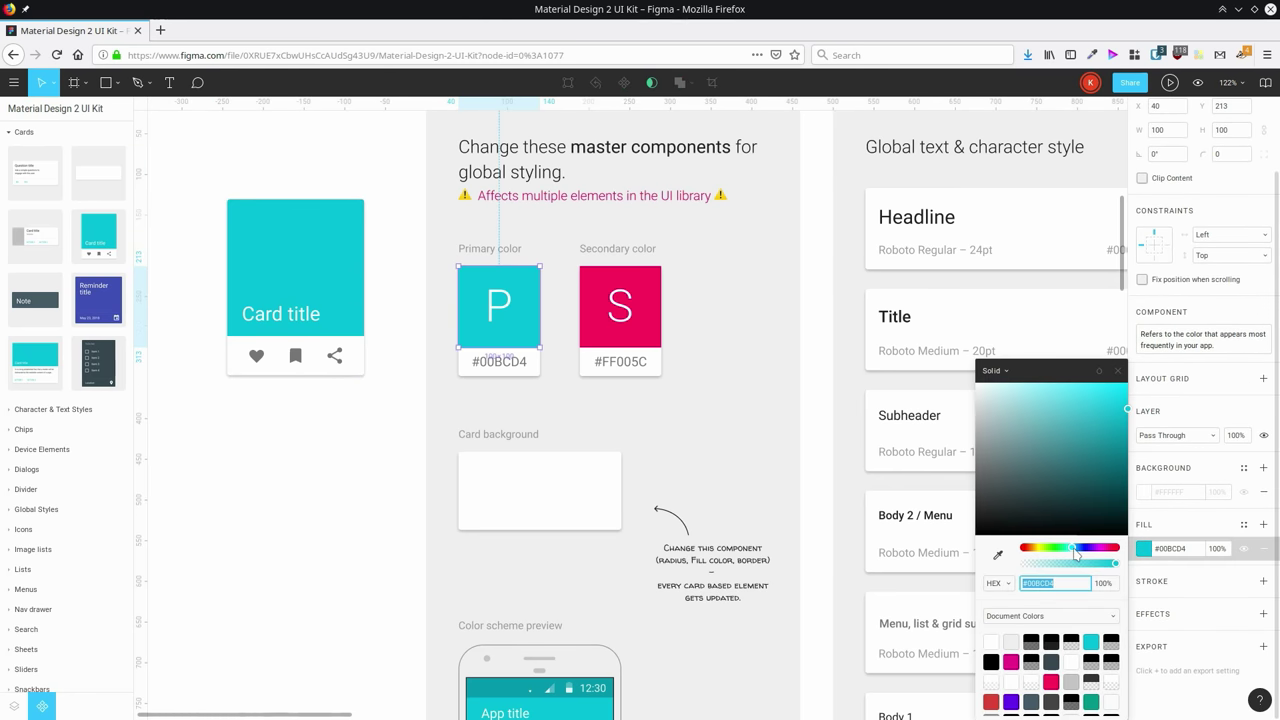
left_click(1057, 549)
left_click_drag(1057, 549, 1027, 549)
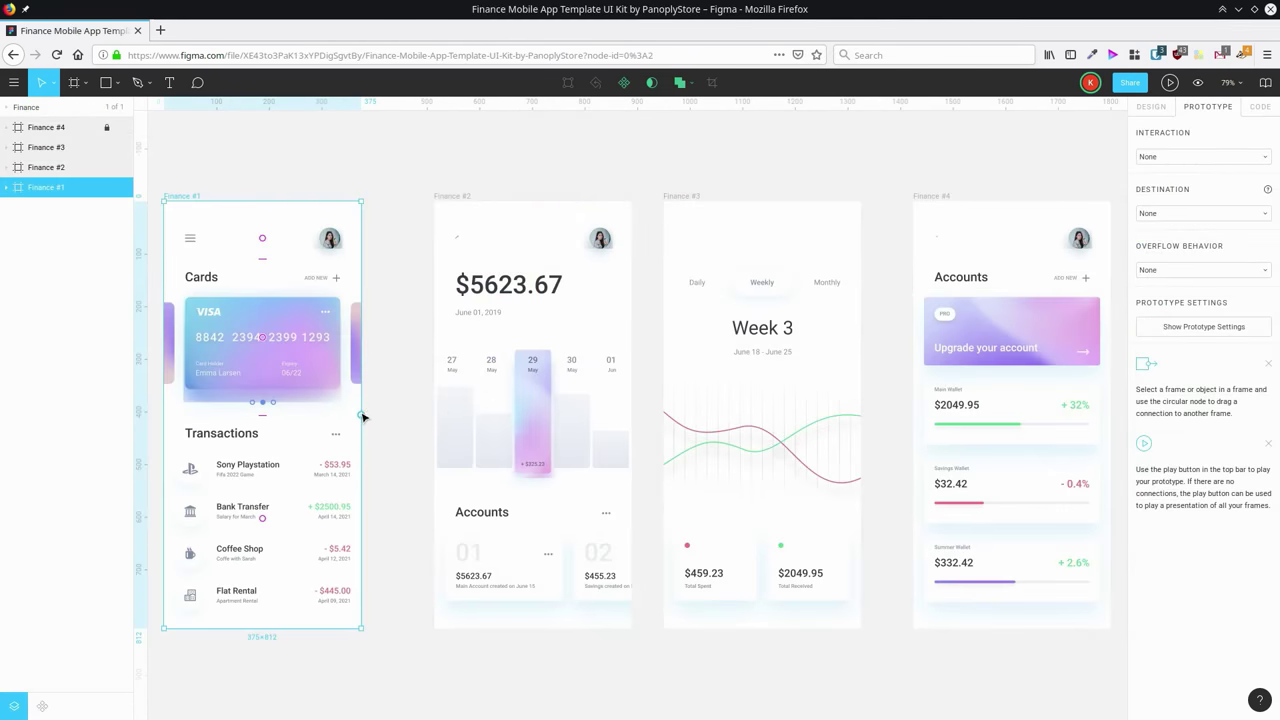
Step: Link Finance #1 to Finance #2 on tap and test it in the prototype preview
left_click_drag(363, 417, 437, 423)
left_click(737, 175)
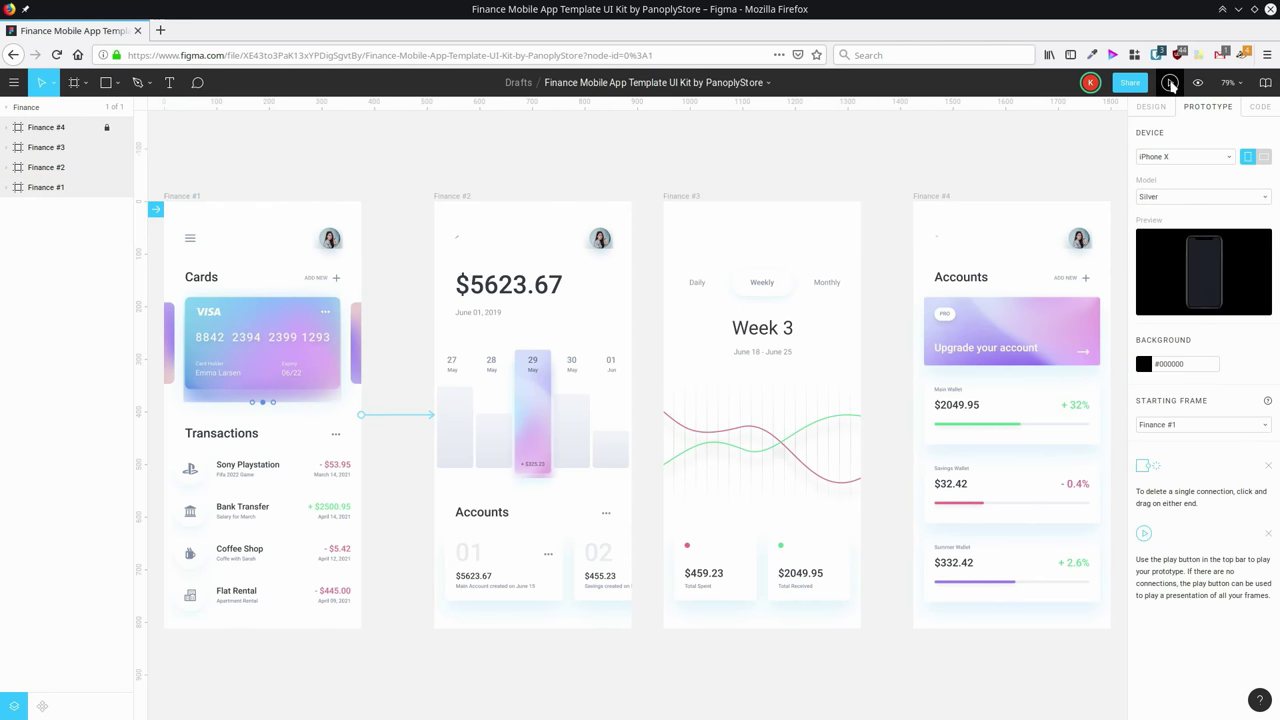
left_click(1169, 82)
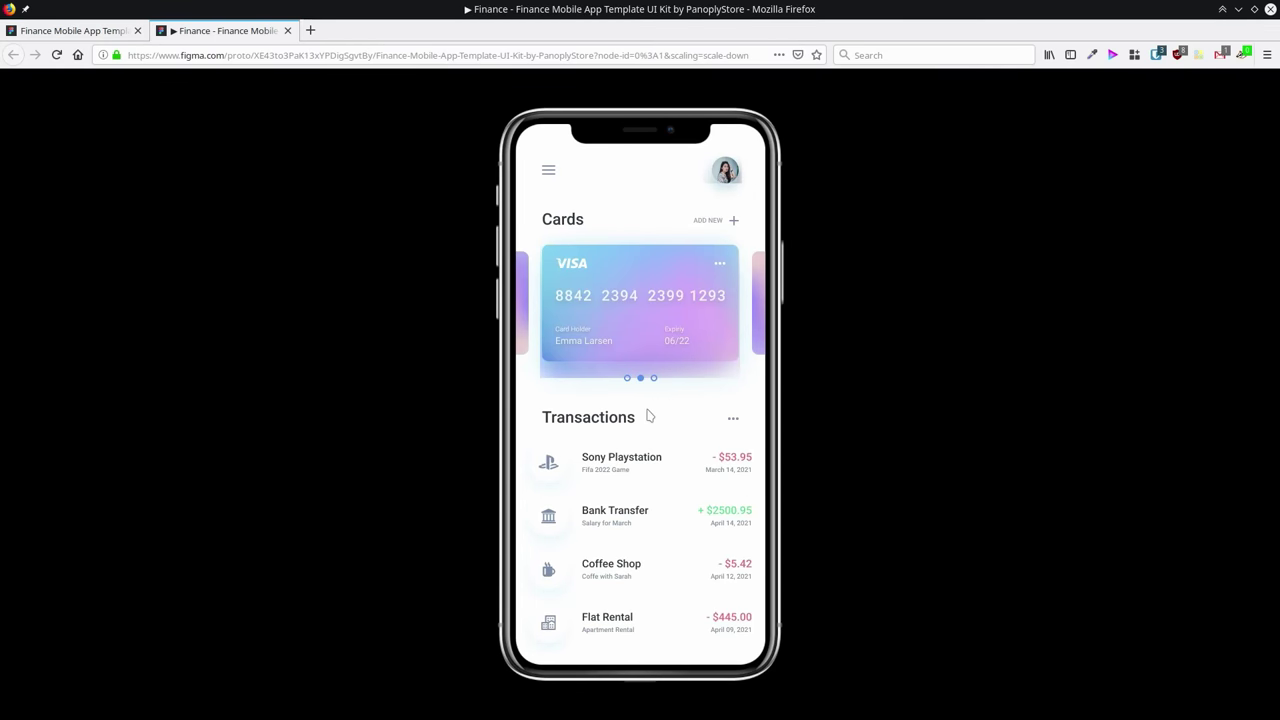
left_click(647, 414)
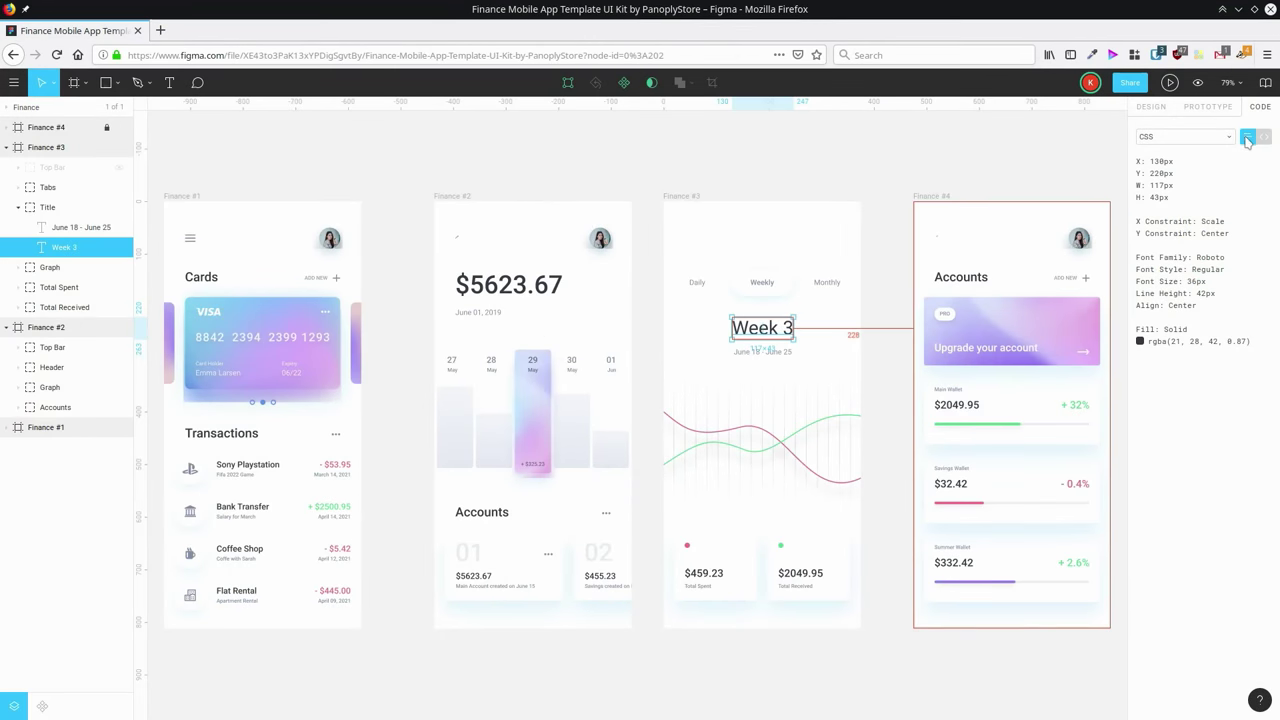
Step: Inspect the Week 3 text's properties as iOS Swift code
left_click(1222, 138)
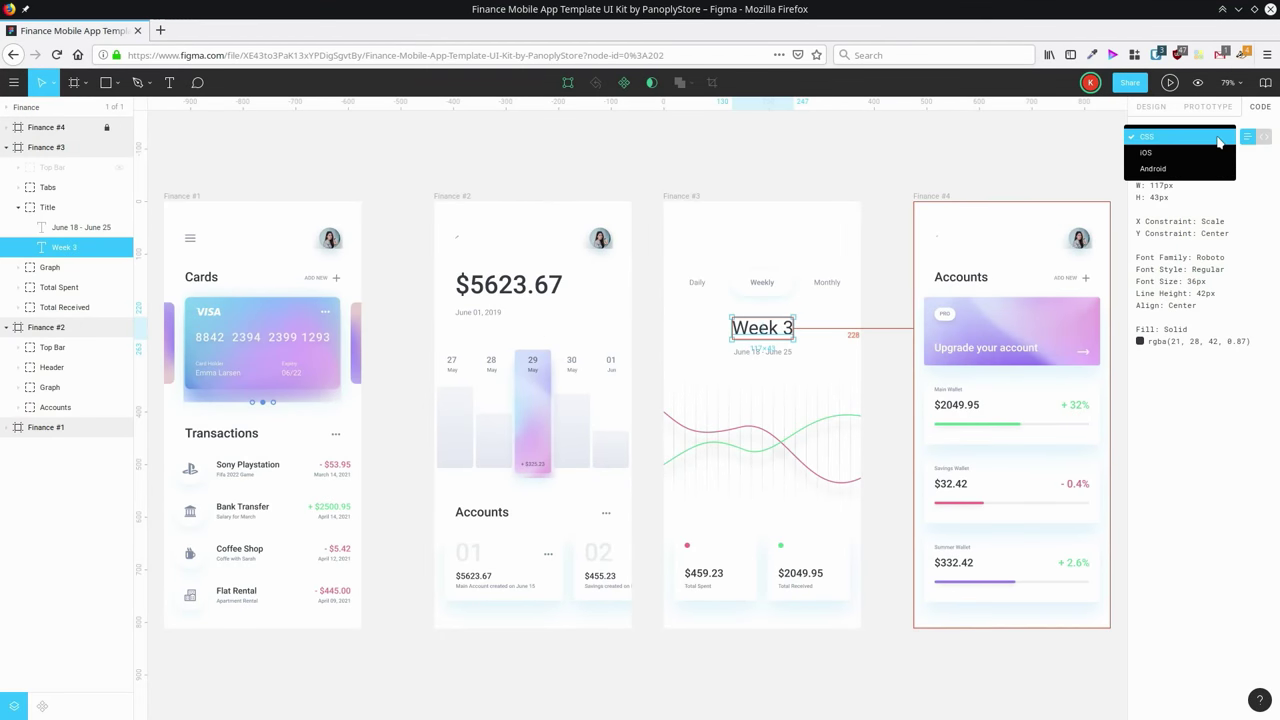
left_click(1240, 148)
left_click(1264, 137)
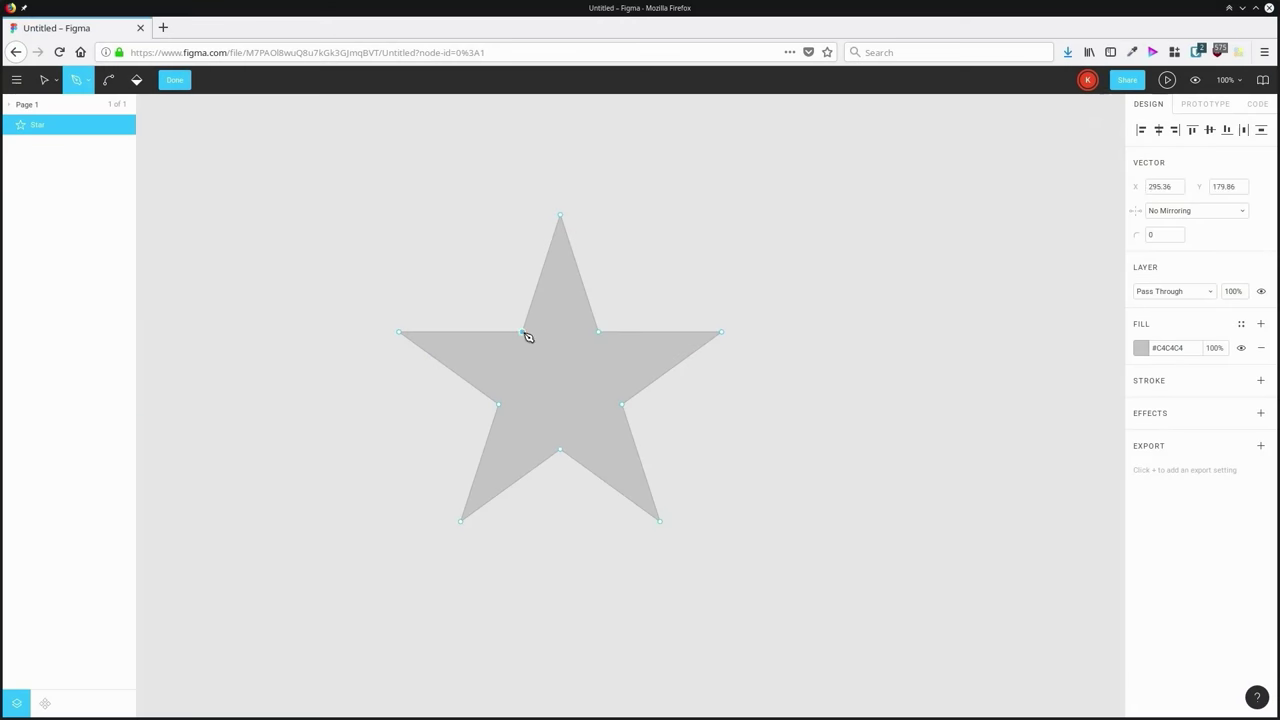
Step: Draw lines joining the star's inner vertices into a centre pentagon
left_click(499, 405, "shift")
left_click(500, 406)
left_click(561, 450)
left_click(622, 405)
left_click(598, 332)
Step: Remove the fill from the star's centre pentagon with the Paint Bucket
key("ctrl")
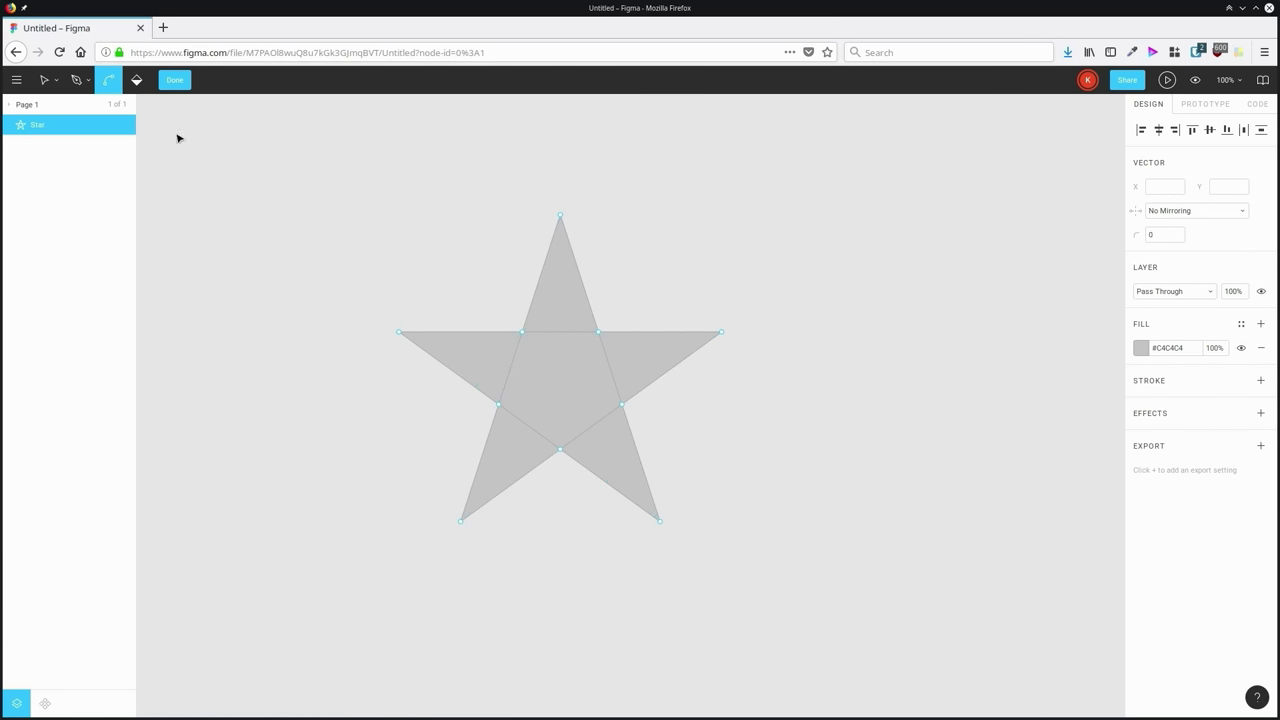
left_click(137, 82)
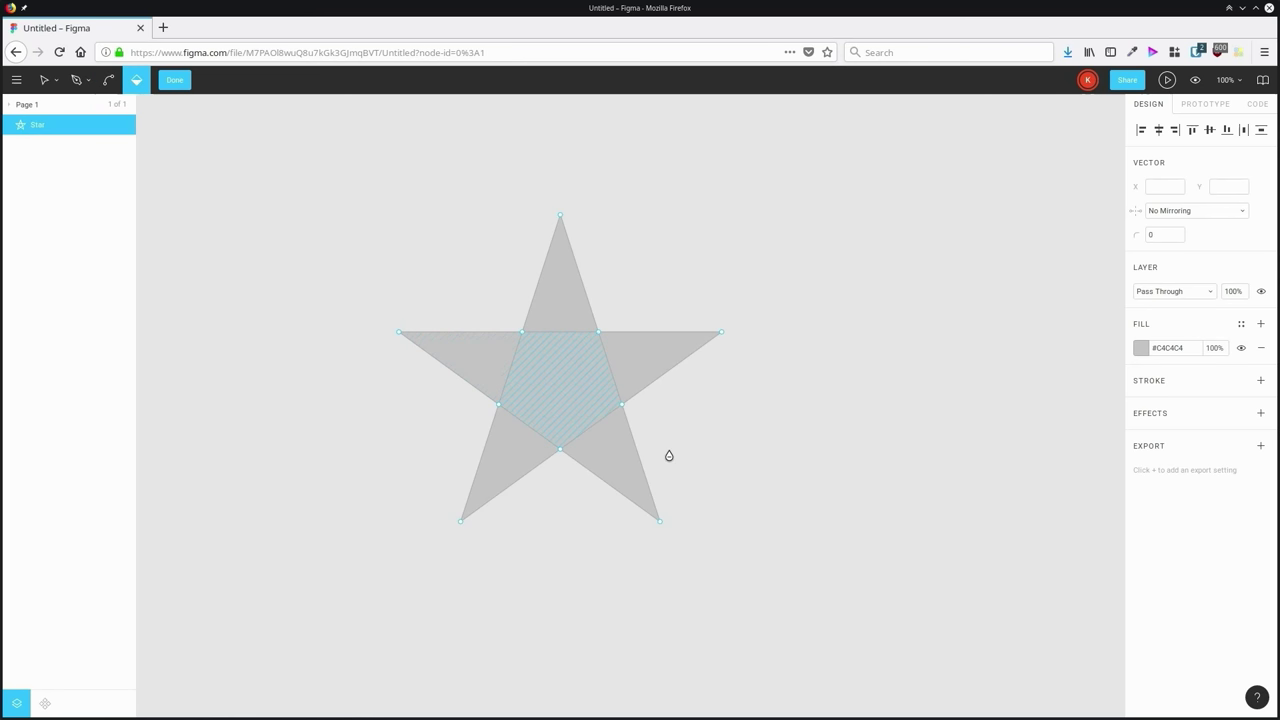
left_click(540, 374)
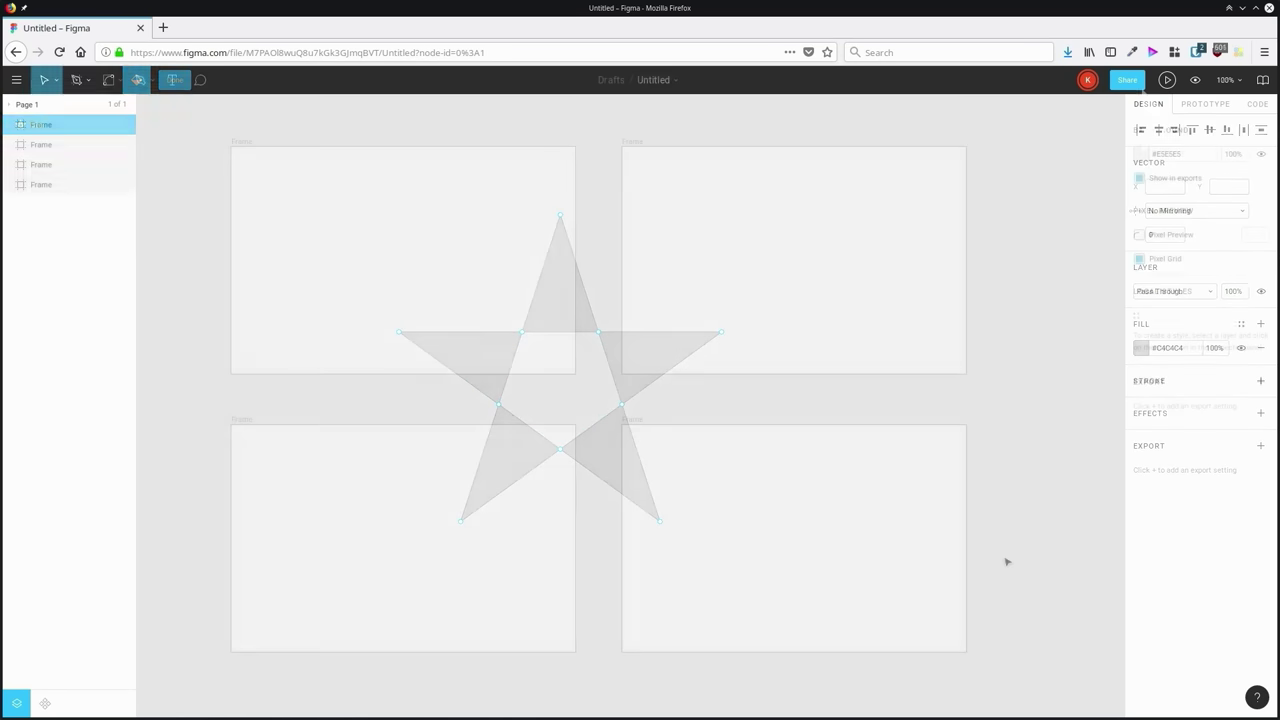
Step: Upload all four photo files with Ctrl+Shift+K
key("ctrl+shift+k")
left_click_drag(595, 350, 330, 200)
left_click(961, 644)
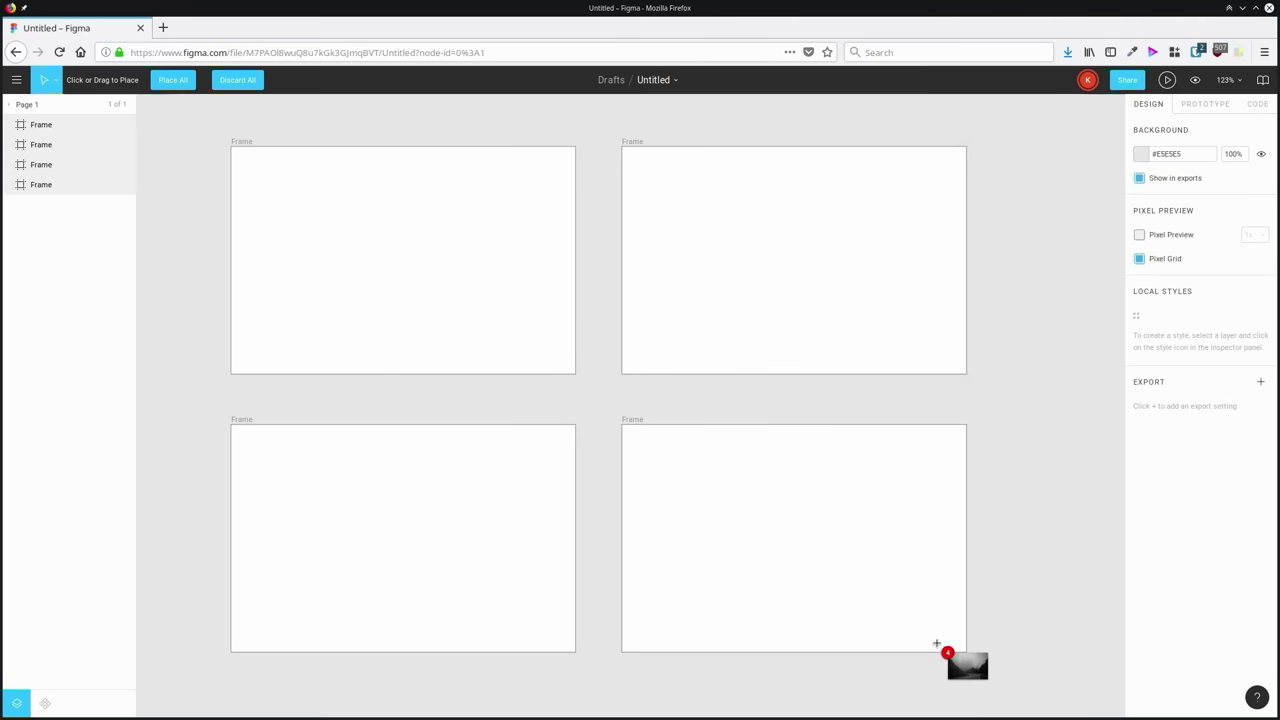
Step: Place one photo into each of the four frames: top-left, top-right, bottom-left, bottom-right
left_click(405, 262)
left_click(803, 268)
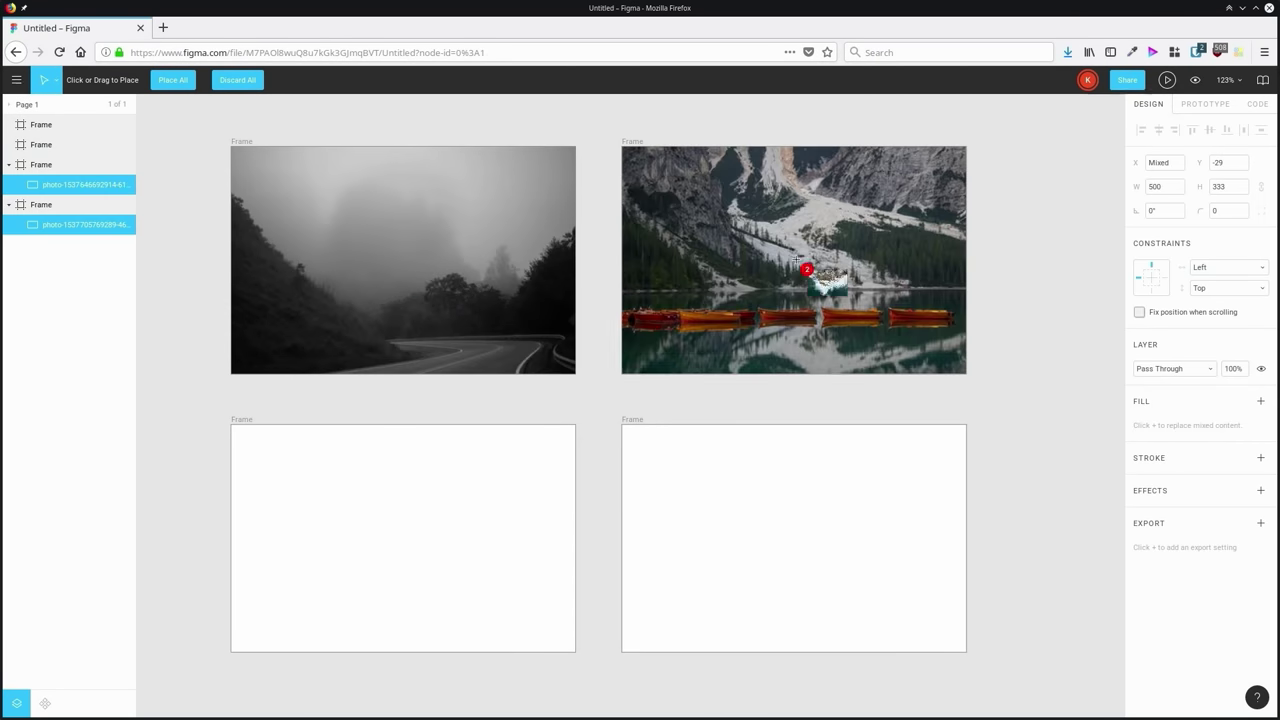
left_click(406, 539)
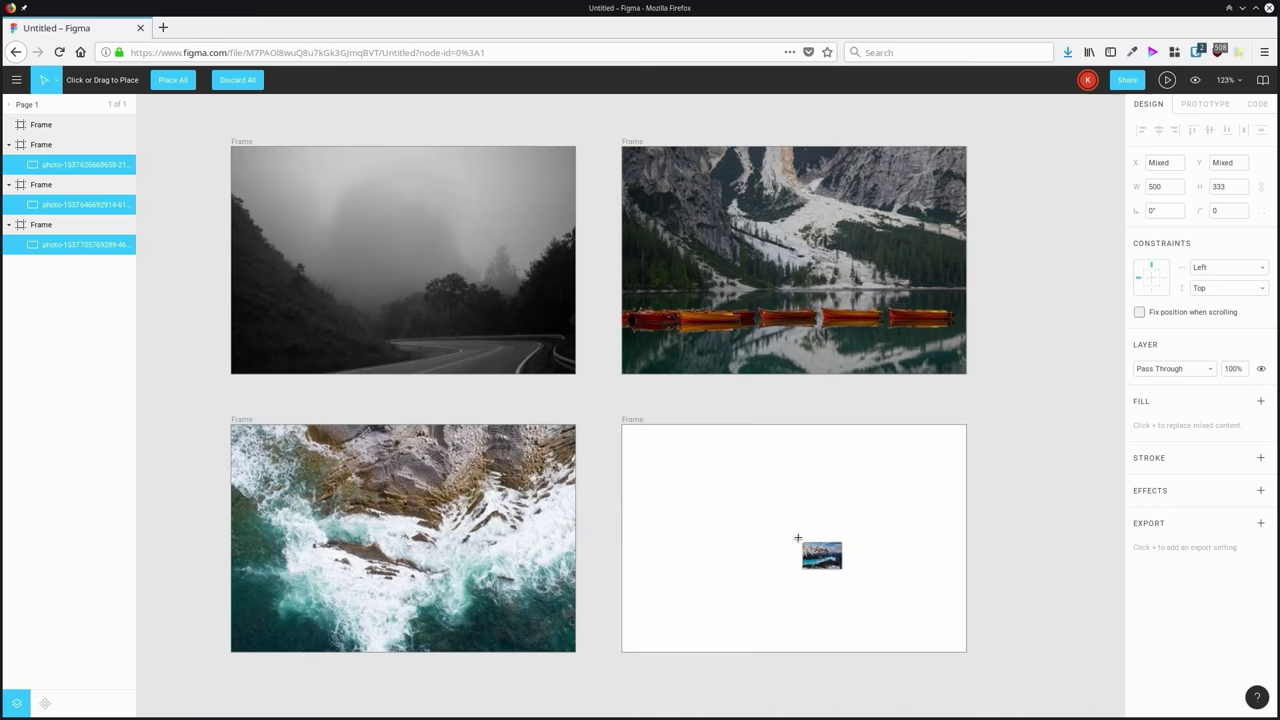
left_click(795, 532)
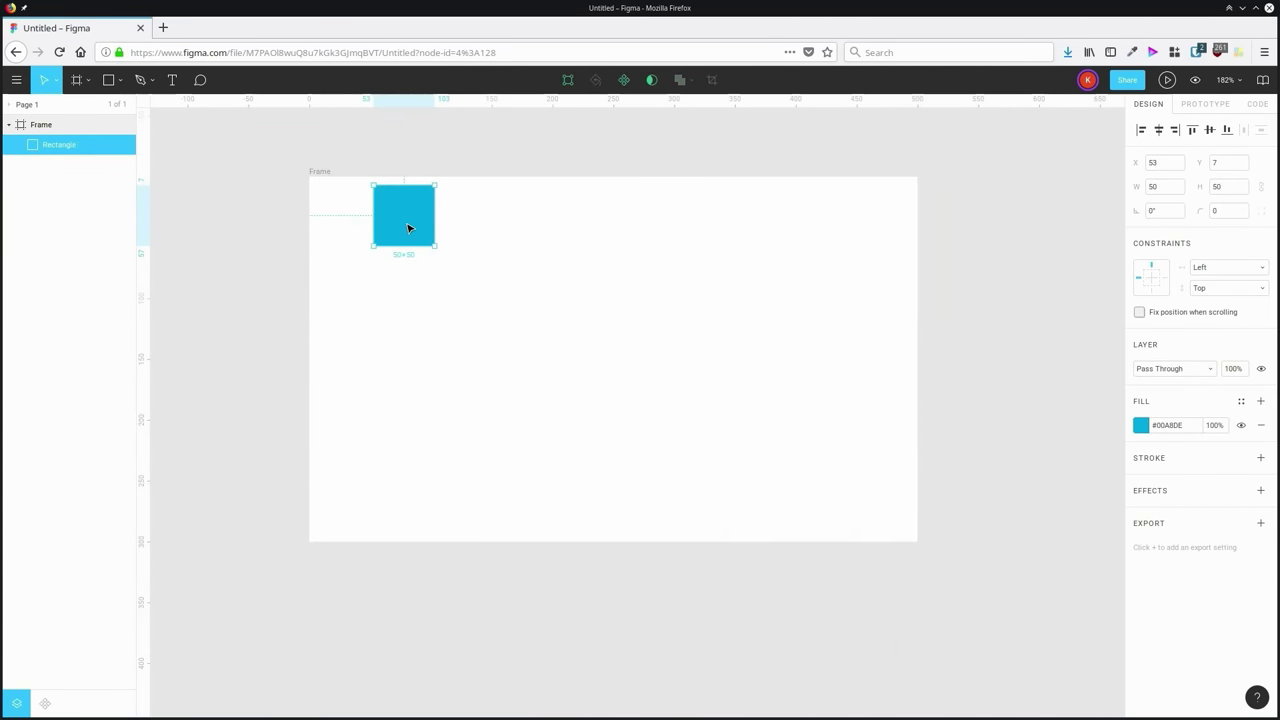
Step: Nudge the blue square lower in its frame and copy the star as SVG
mouse_move(408, 228)
left_mouse_down()
mouse_move(528, 306)
mouse_move(405, 320)
mouse_move(400, 287)
mouse_move(553, 283)
mouse_move(425, 232)
mouse_move(350, 233)
mouse_move(363, 406)
mouse_move(367, 313)
mouse_move(405, 233)
left_mouse_up()
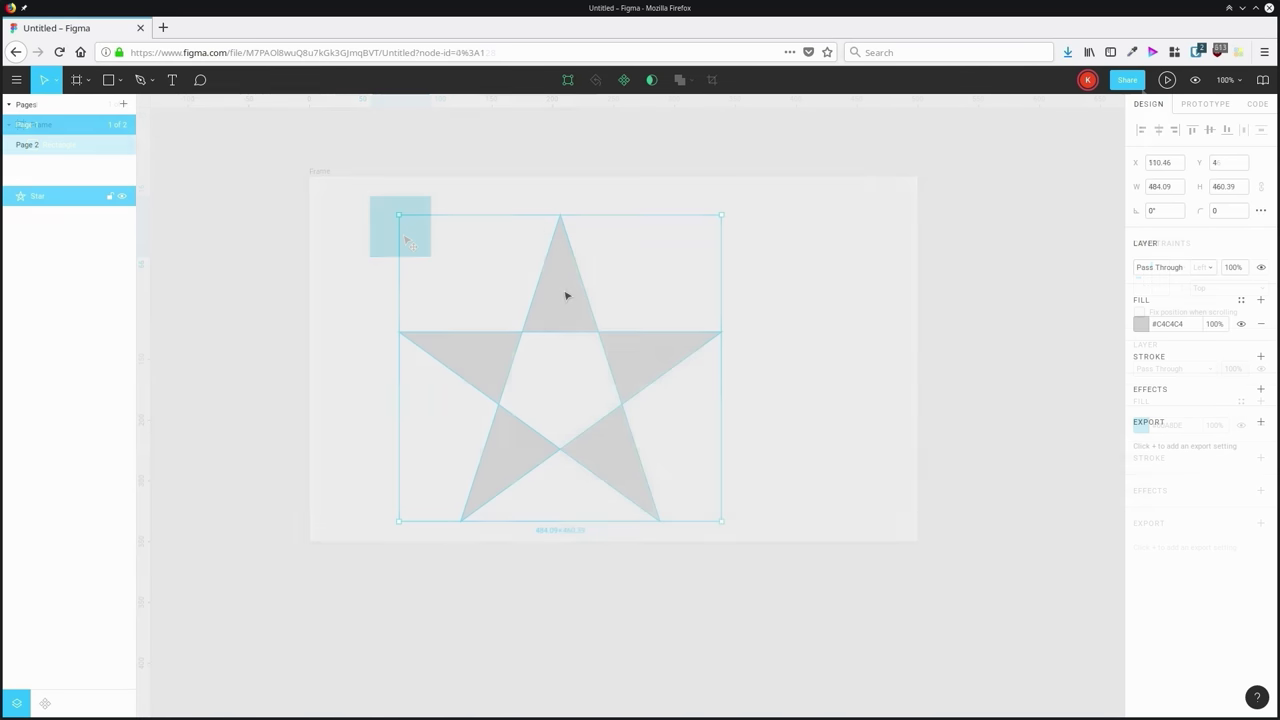
right_click(566, 292)
mouse_move(600, 625)
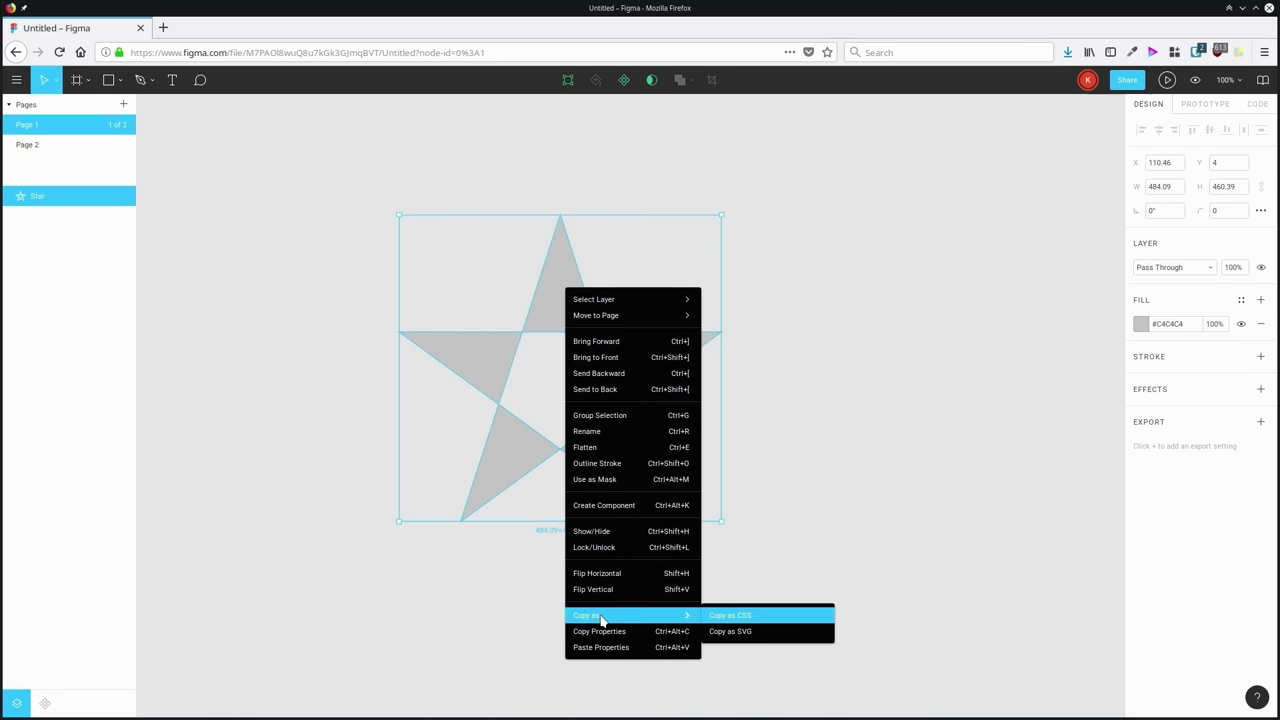
left_click(764, 632)
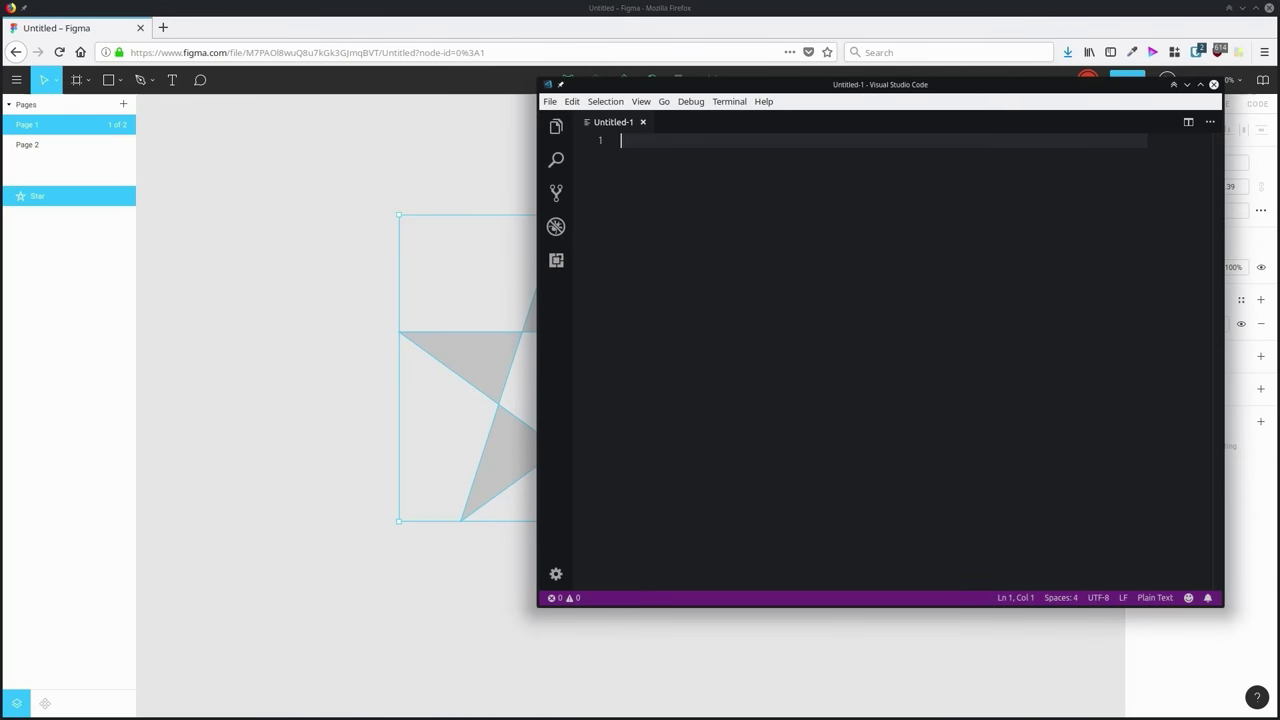
Step: Paste the star's SVG into VS Code, then select all the CodePen car's SVG code
key("ctrl+v")
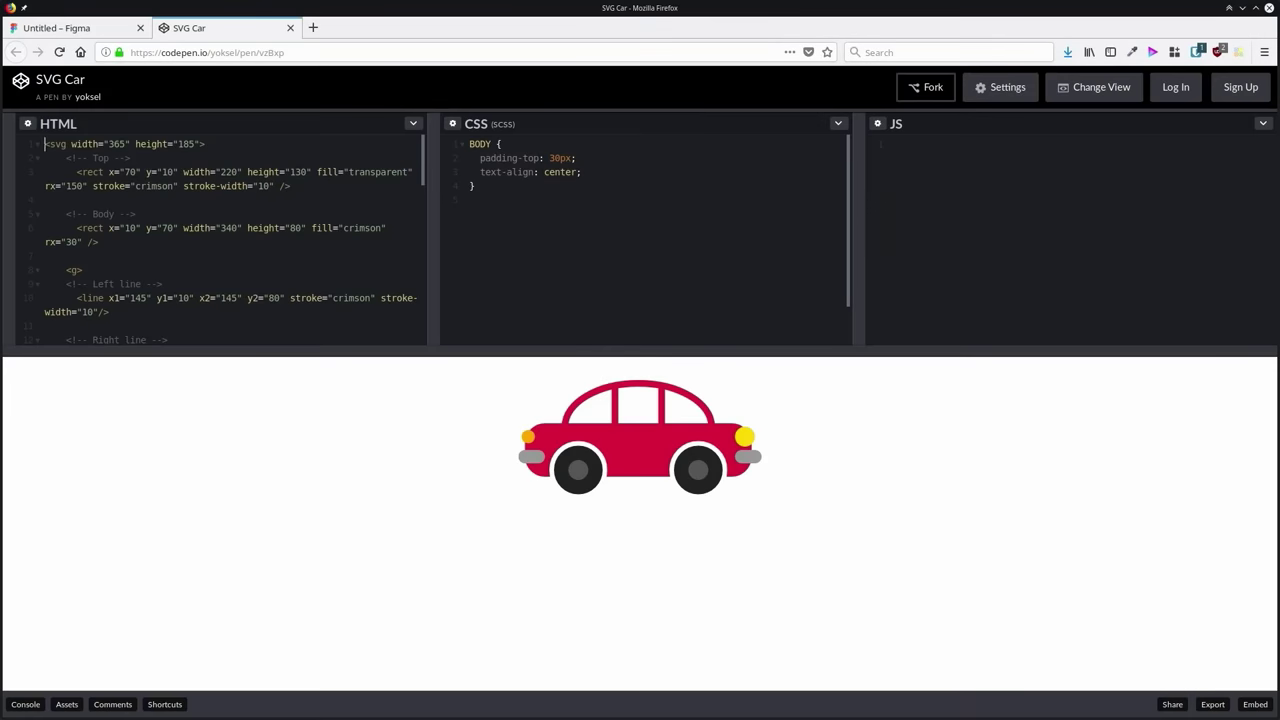
key("ctrl+a")
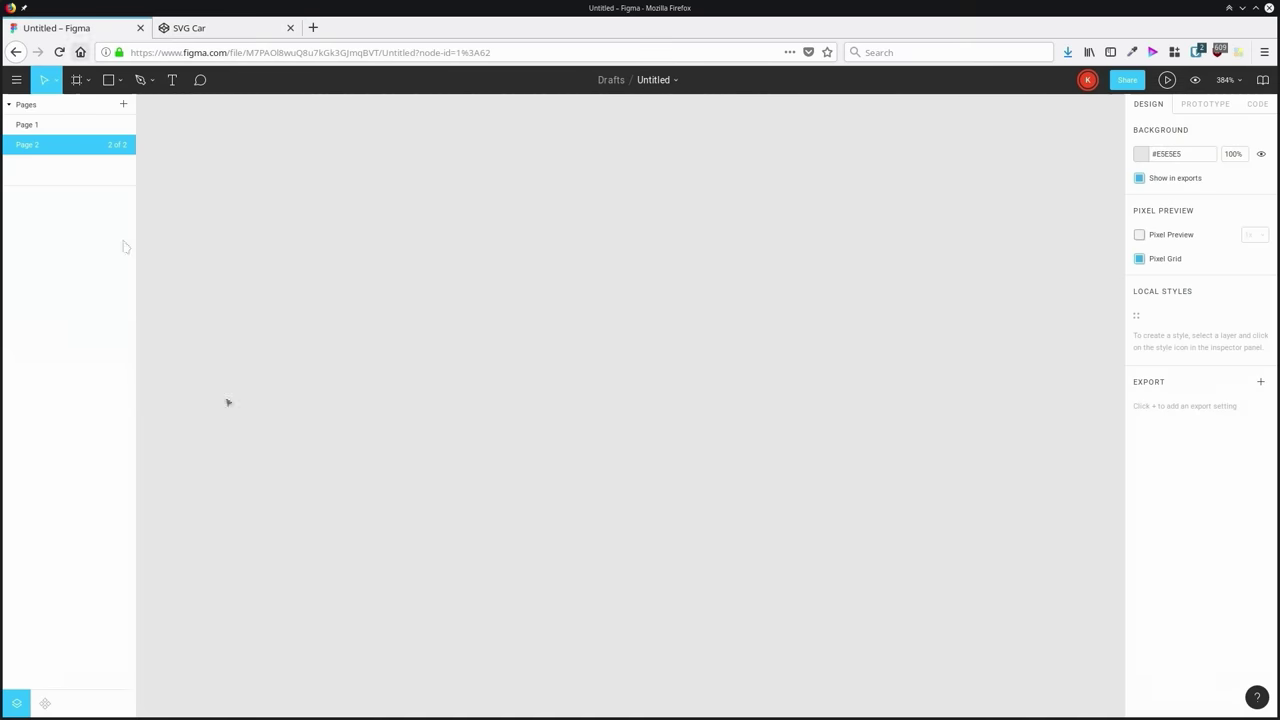
left_click(72, 30)
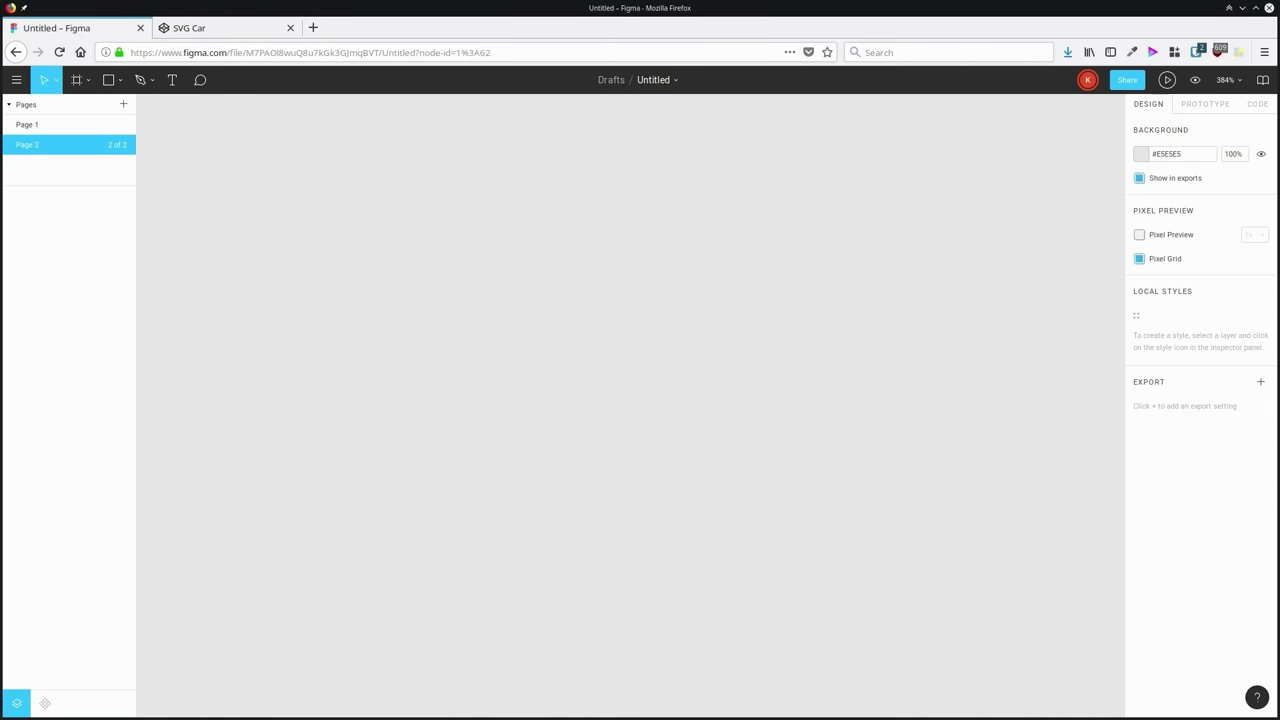
Step: Paste the copied car SVG onto Page 2 as a 365×170 vector group
key("ctrl+v")
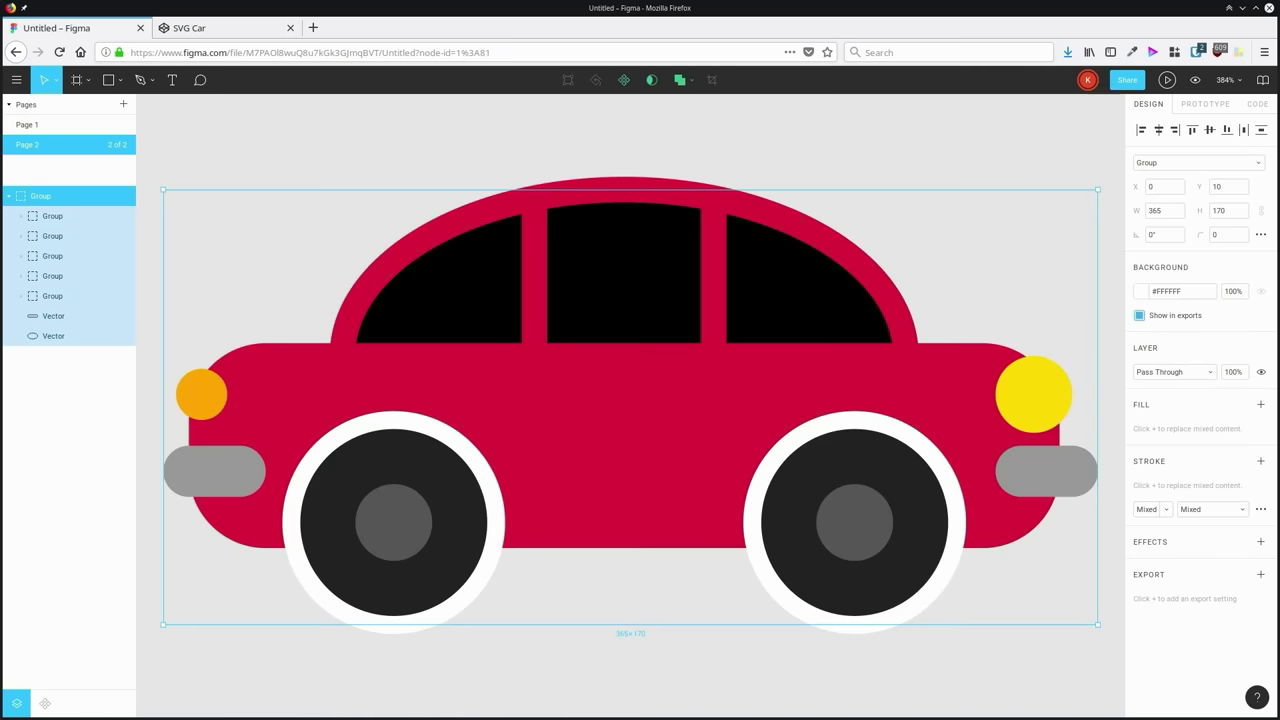